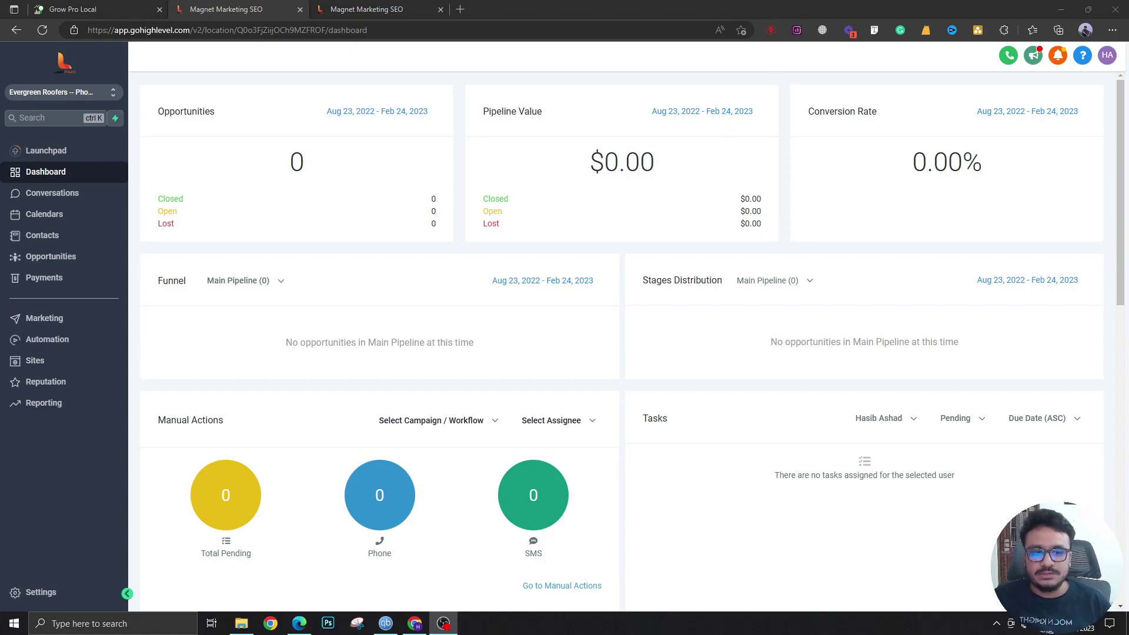
# Open the Opportunities board and review the available pipelines in the dropdown and Pipelines tab
pyautogui.click(78, 259)
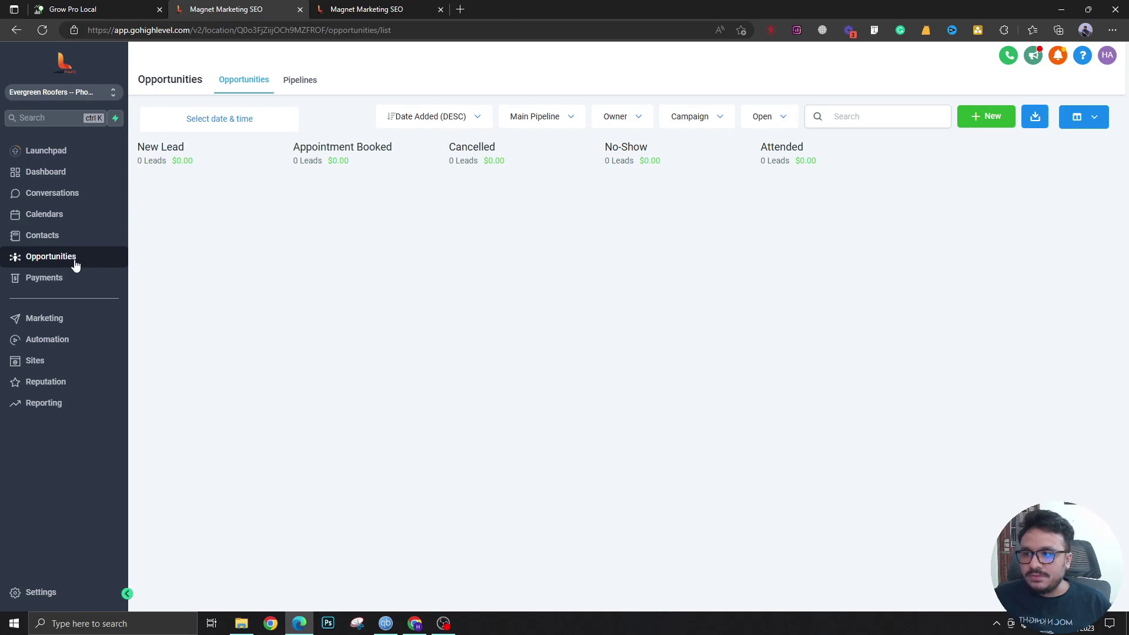
pyautogui.click(562, 120)
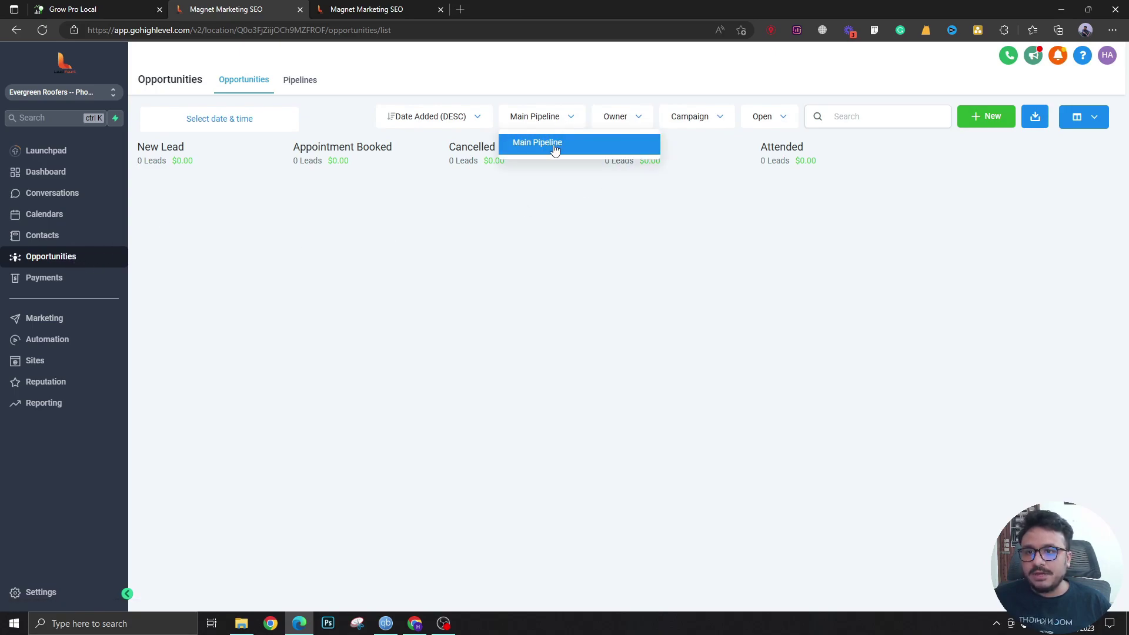
pyautogui.click(300, 83)
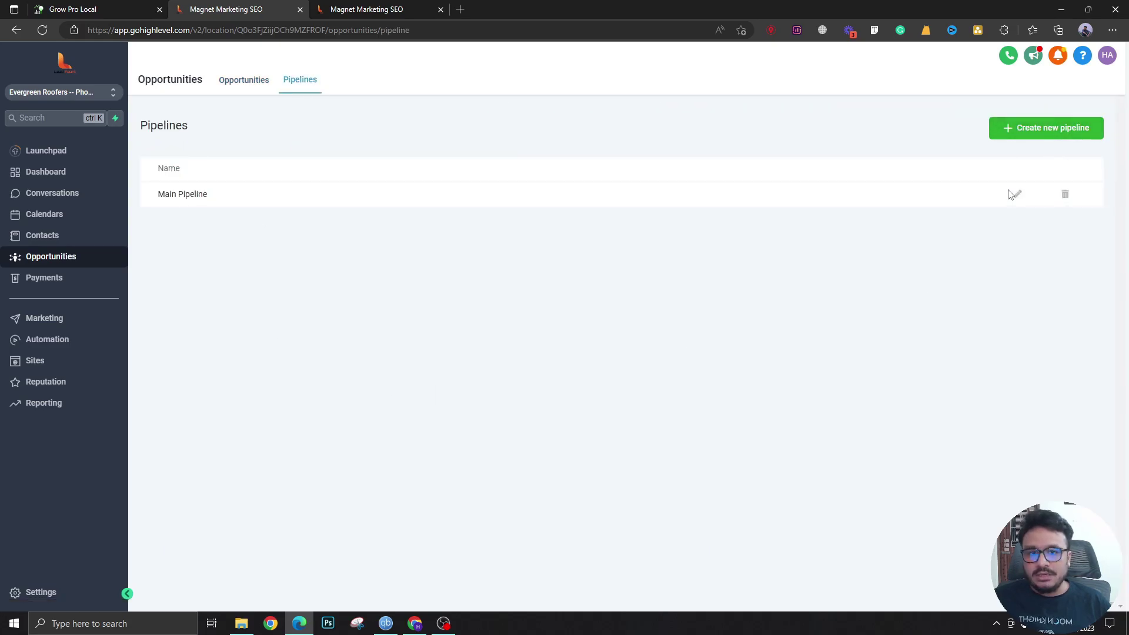
pyautogui.click(244, 89)
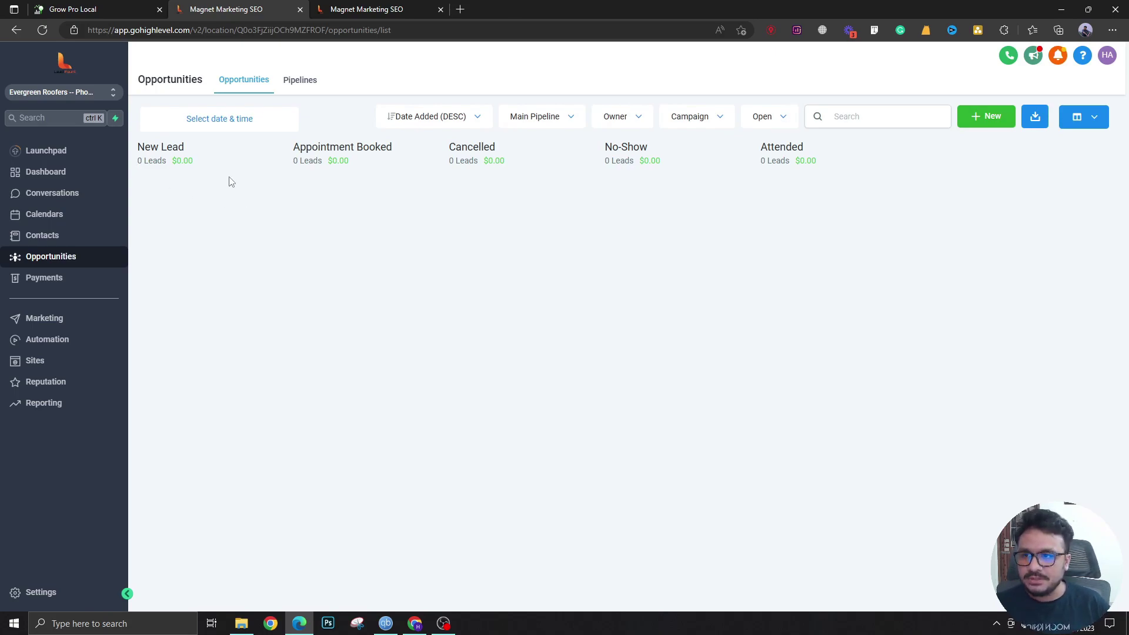
# Try the status filter on Won, then set the board back to Open opportunities
pyautogui.click(778, 121)
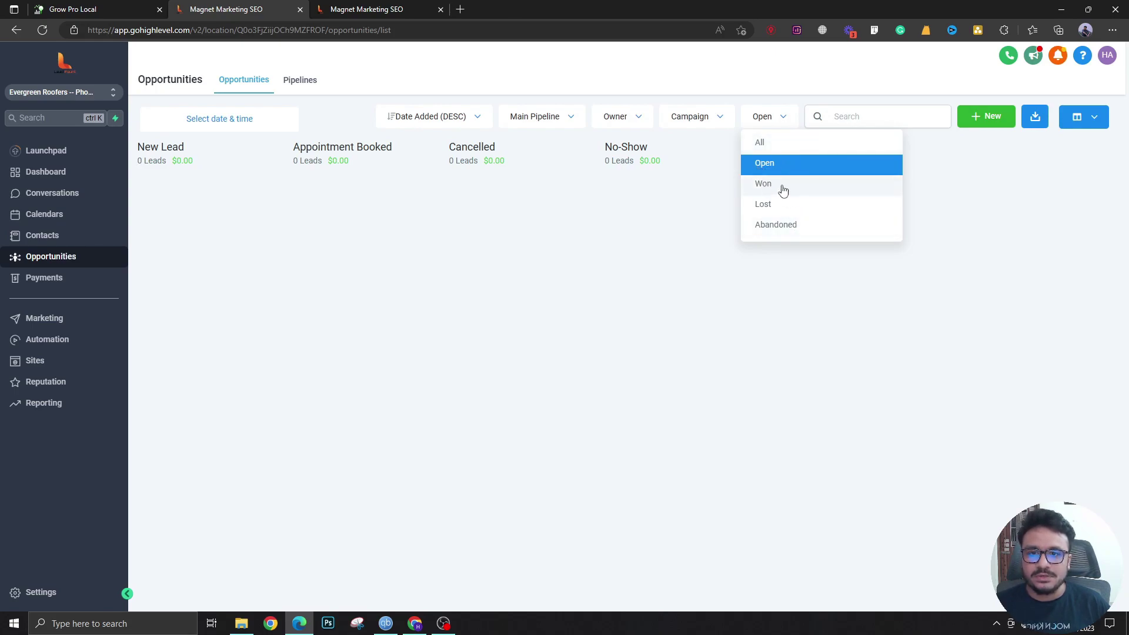
pyautogui.click(757, 124)
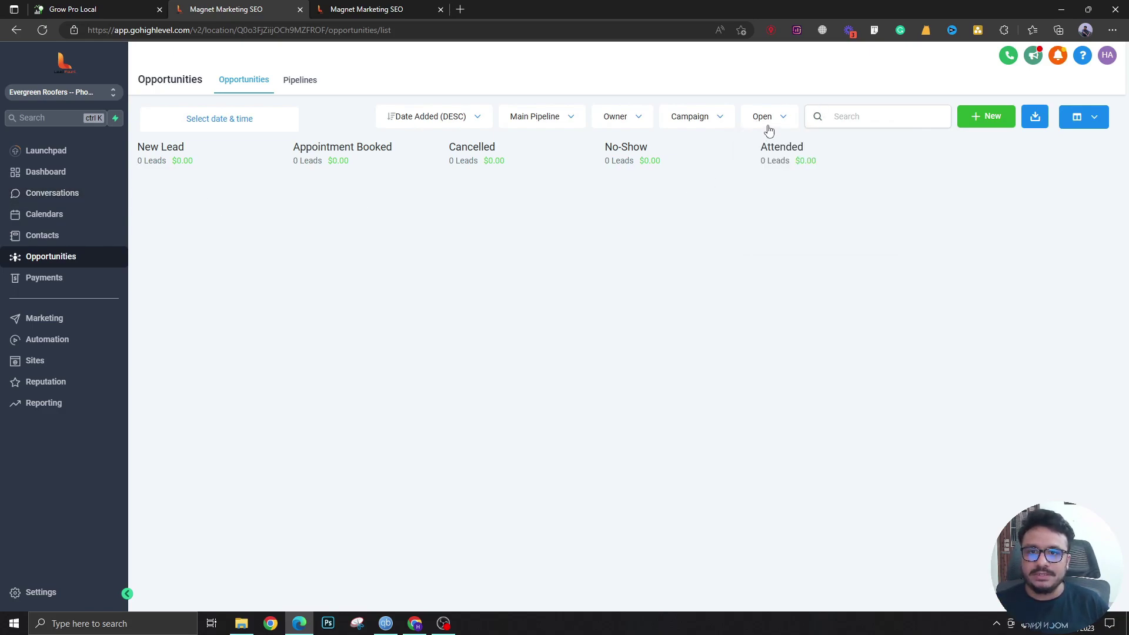
pyautogui.click(768, 128)
pyautogui.click(776, 186)
pyautogui.click(768, 118)
pyautogui.click(770, 165)
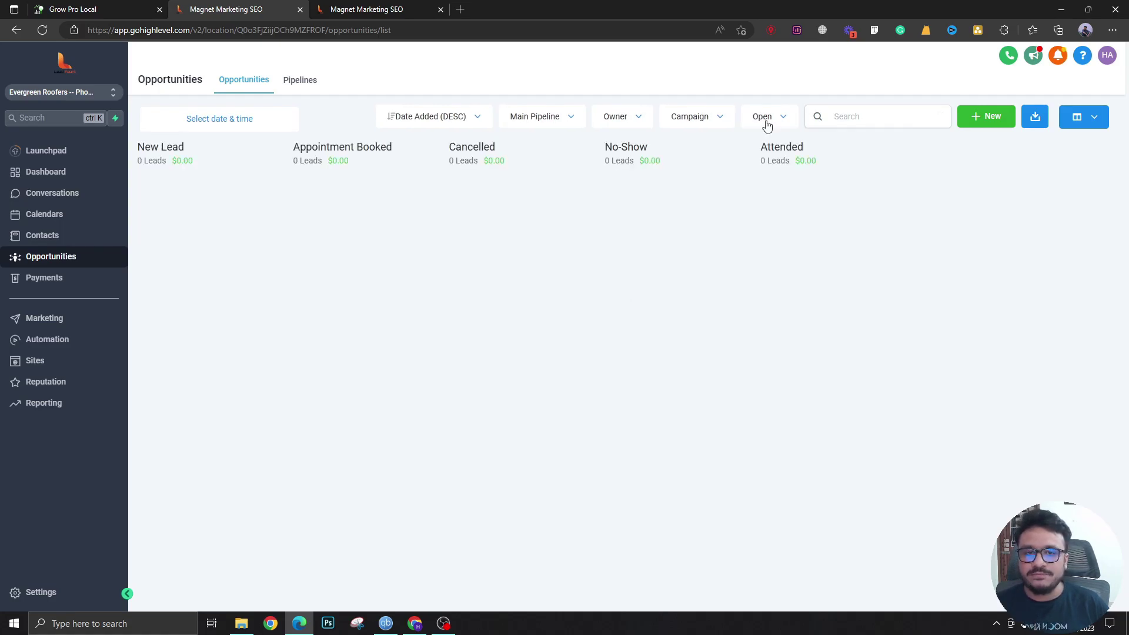
# Start a new opportunity and enter the test contact's name and e-mail, picking the existing contact
pyautogui.click(977, 116)
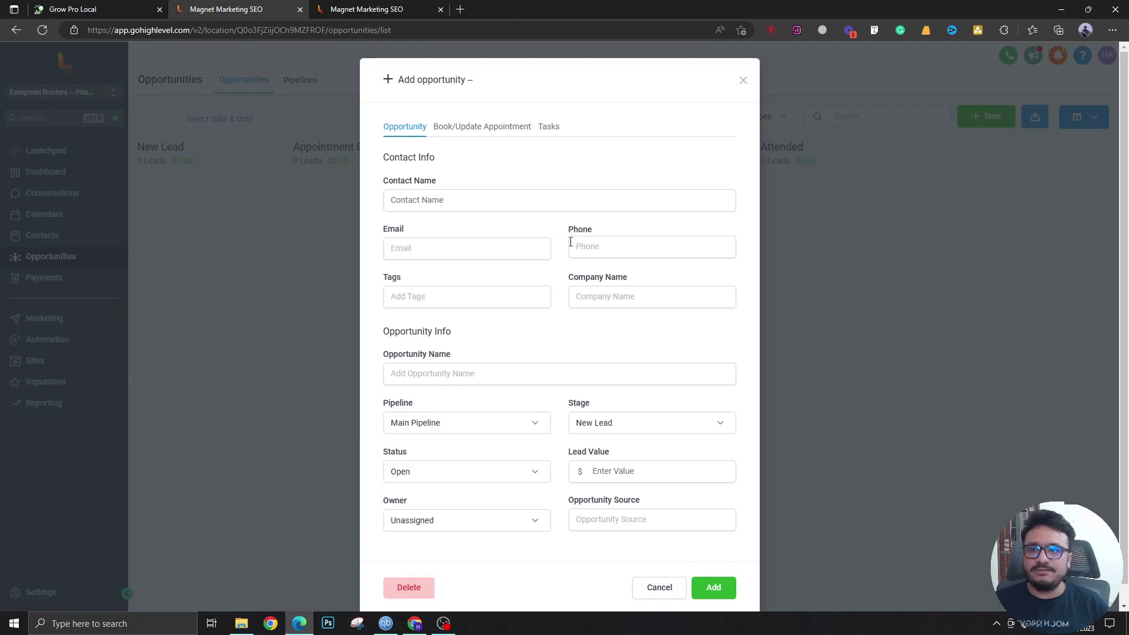
pyautogui.click(576, 206)
pyautogui.write('John Doe')
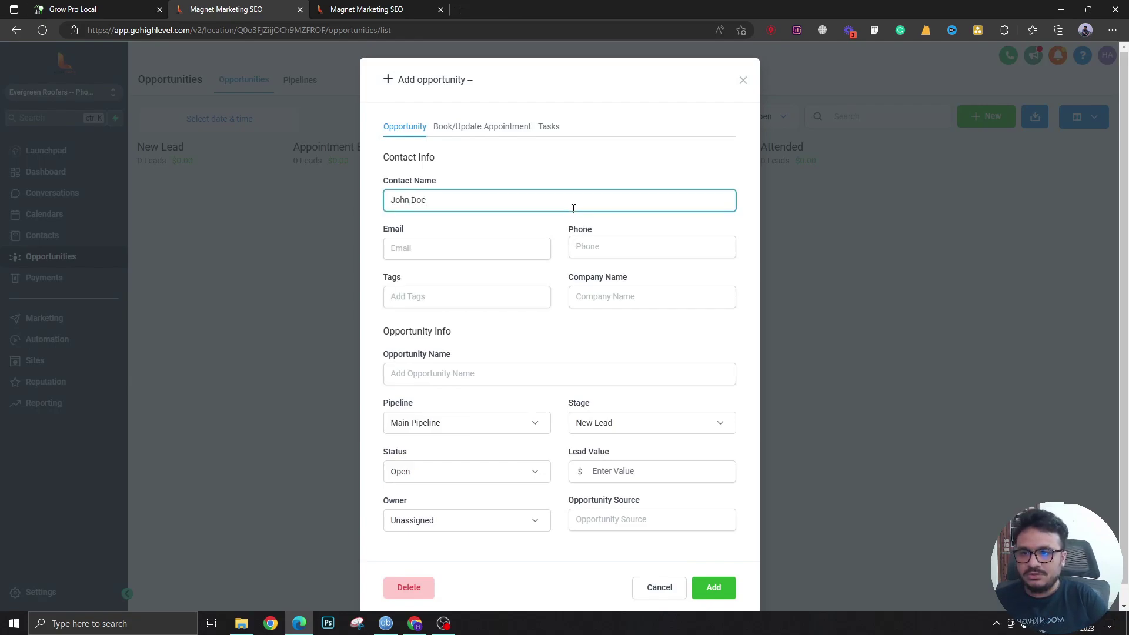
pyautogui.press('Tab')
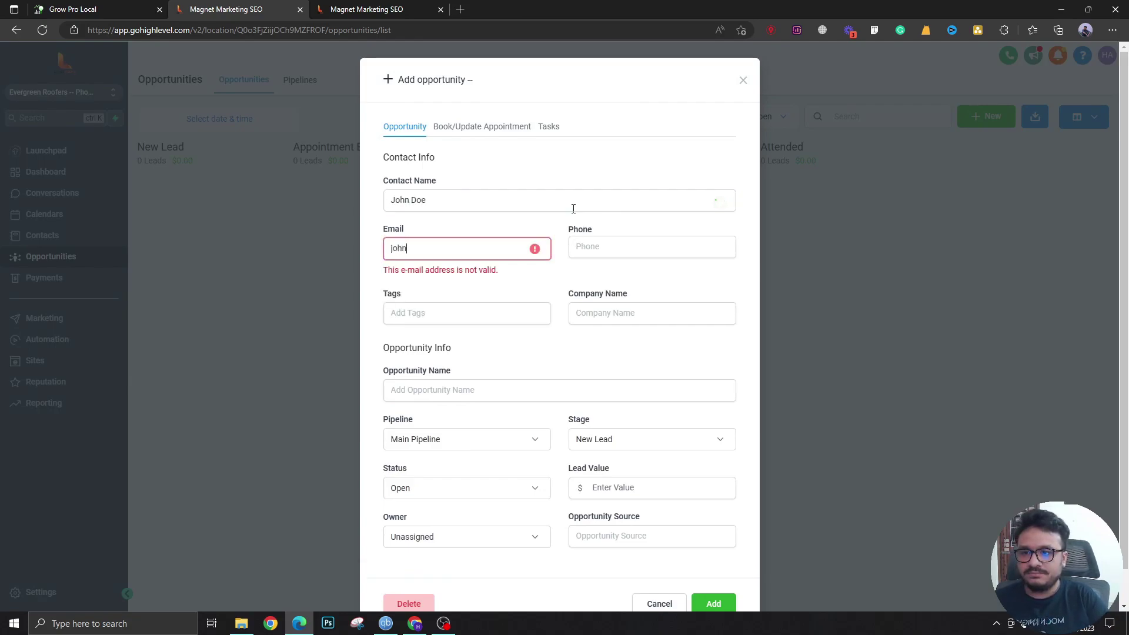
pyautogui.press('Tab')
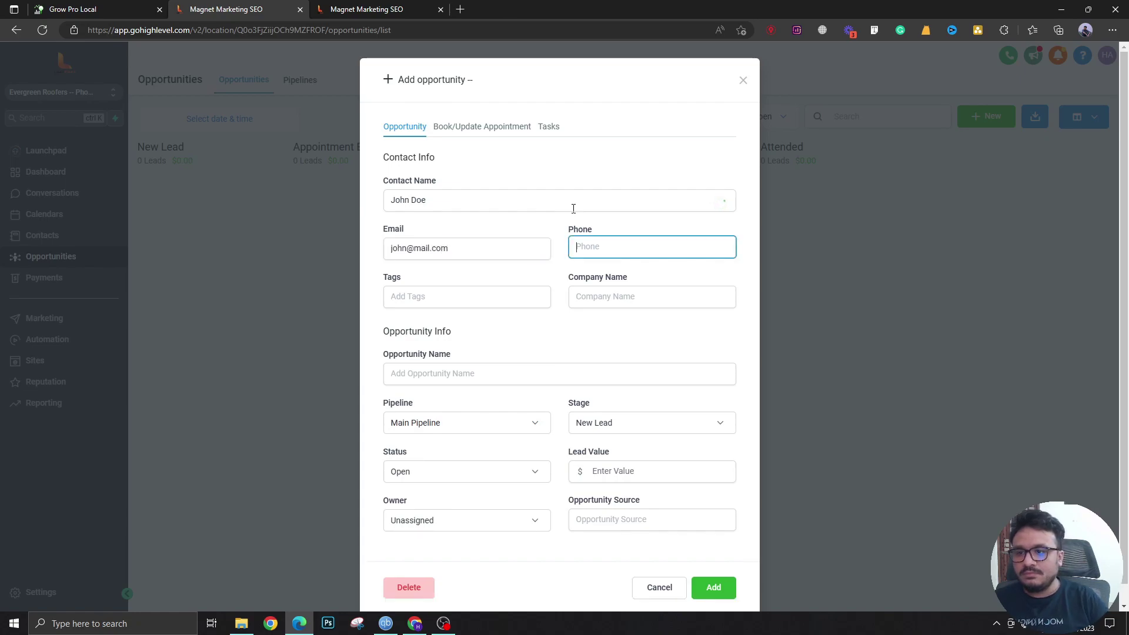
pyautogui.click(537, 374)
# Name the opportunity after the contact, keep status Open in Main Pipeline's New Lead, and add it
pyautogui.click(487, 236)
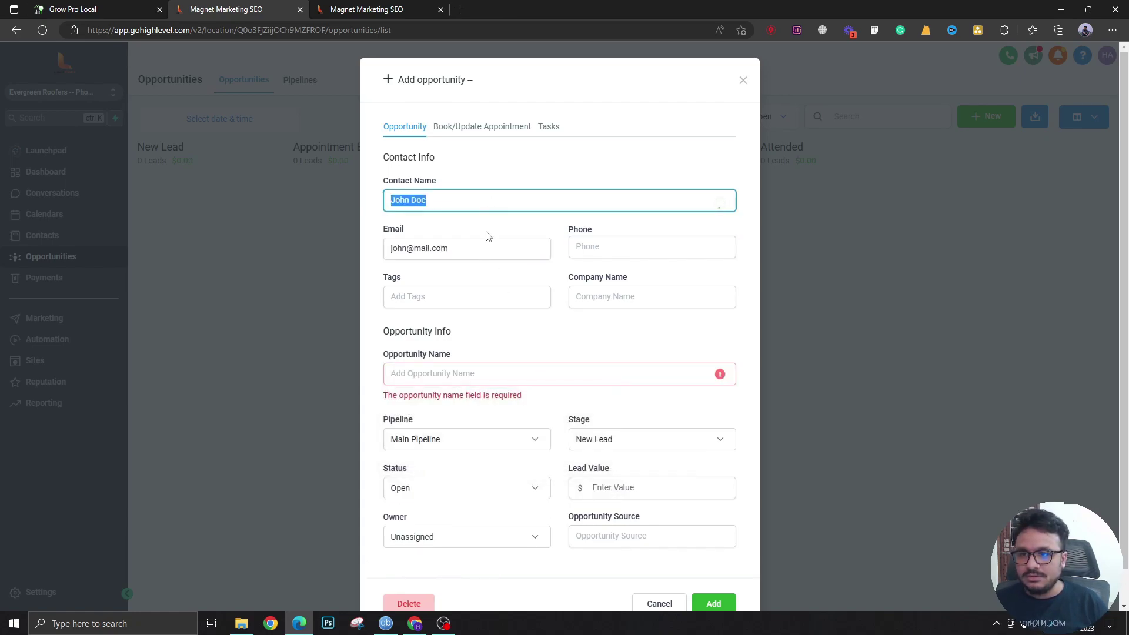
pyautogui.click(464, 382)
pyautogui.scroll(-1, 474, 435)
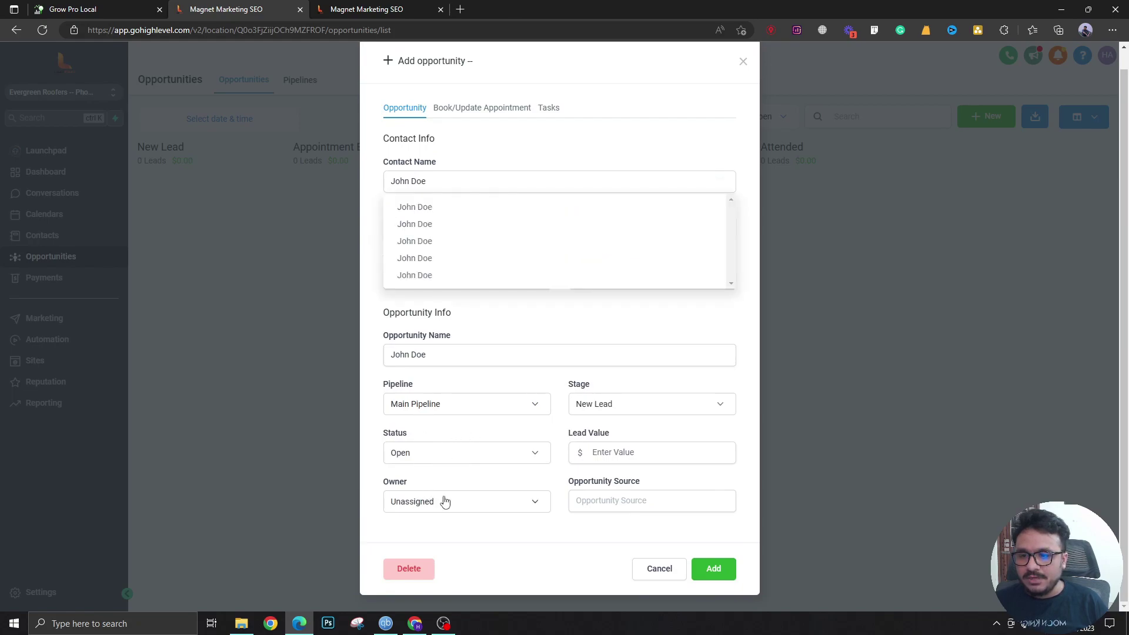
pyautogui.click(446, 454)
pyautogui.click(418, 475)
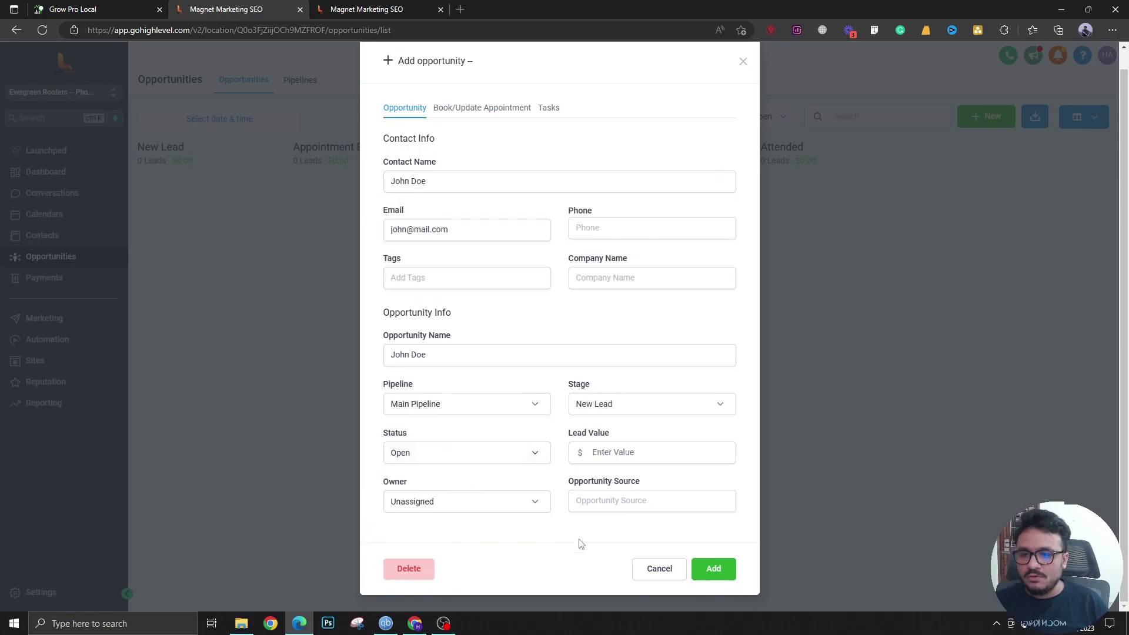
pyautogui.click(705, 578)
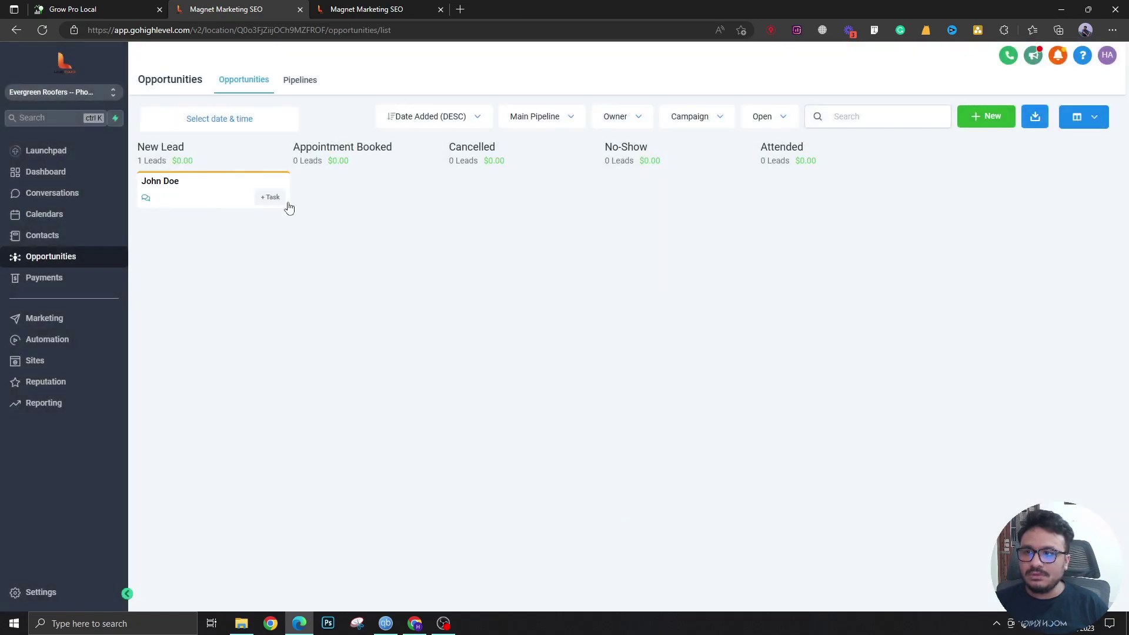
# Inspect the opportunity's details and status choices, closing without saving any change
pyautogui.click(195, 193)
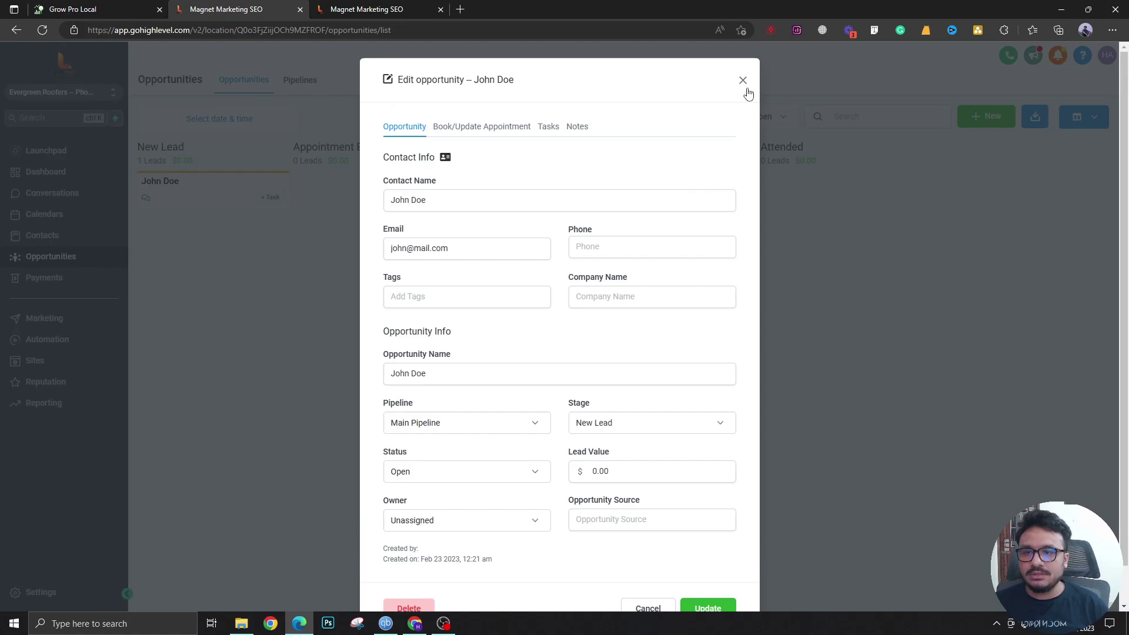
pyautogui.click(743, 80)
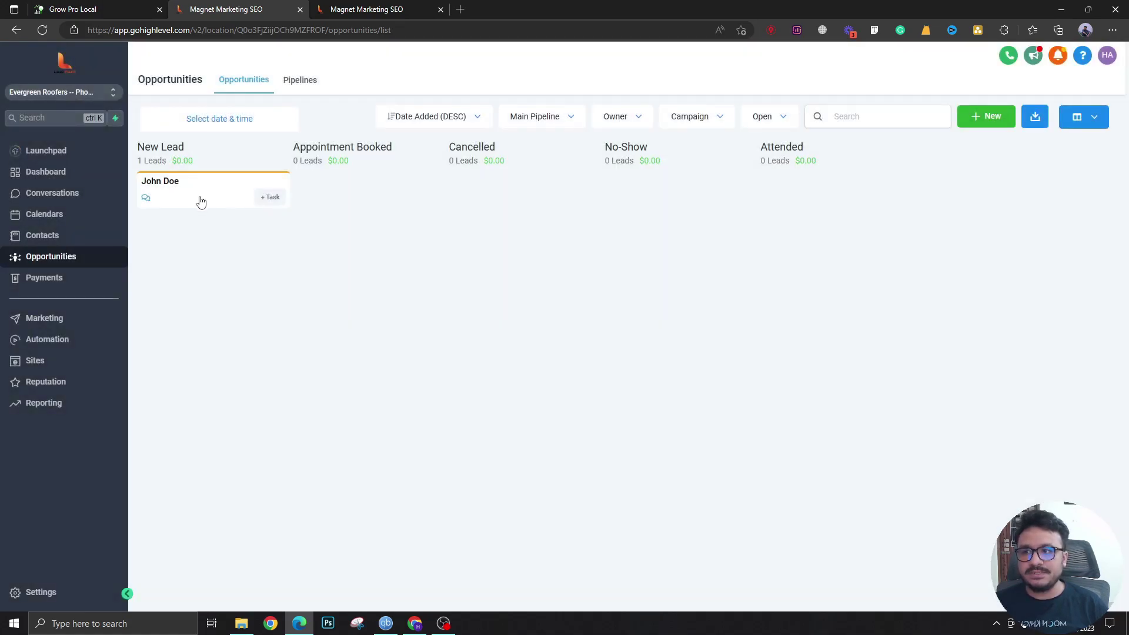
pyautogui.click(199, 195)
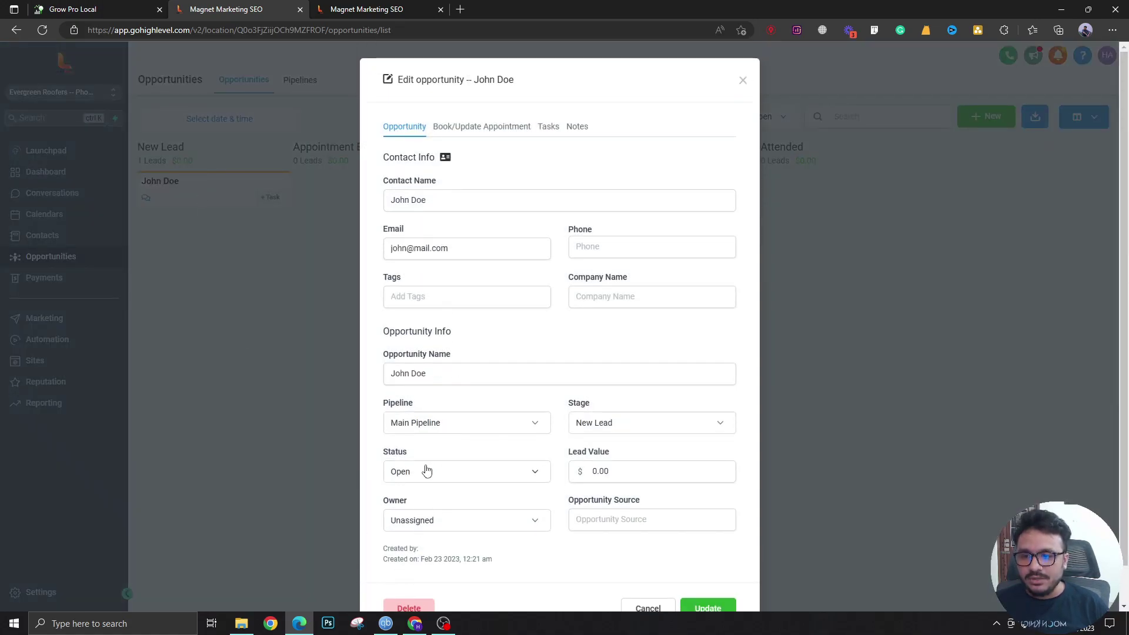
pyautogui.click(427, 471)
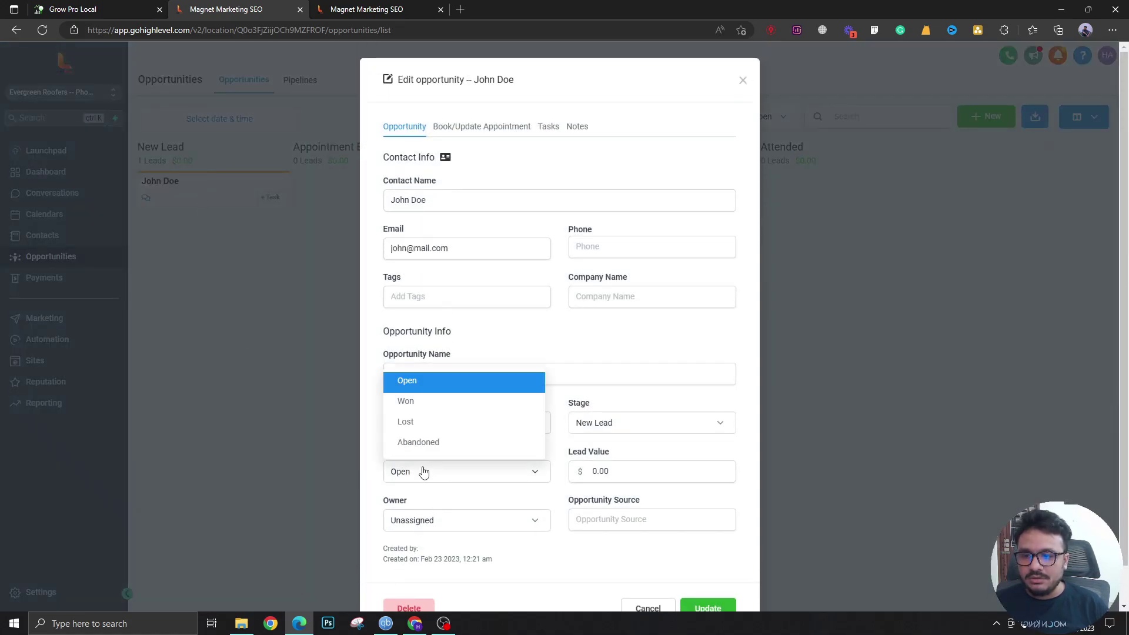
pyautogui.click(415, 422)
pyautogui.click(417, 473)
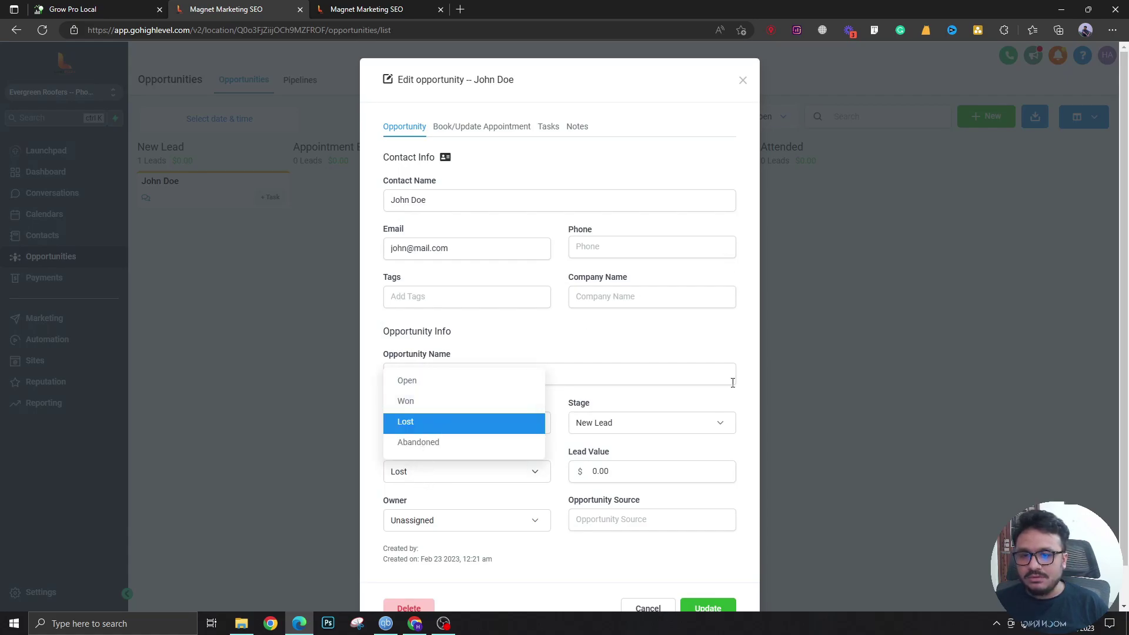
pyautogui.click(743, 80)
# Drag the opportunity onto the Won zone and set the board's status filter to All
pyautogui.moveTo(233, 194); pyautogui.dragTo(819, 559)
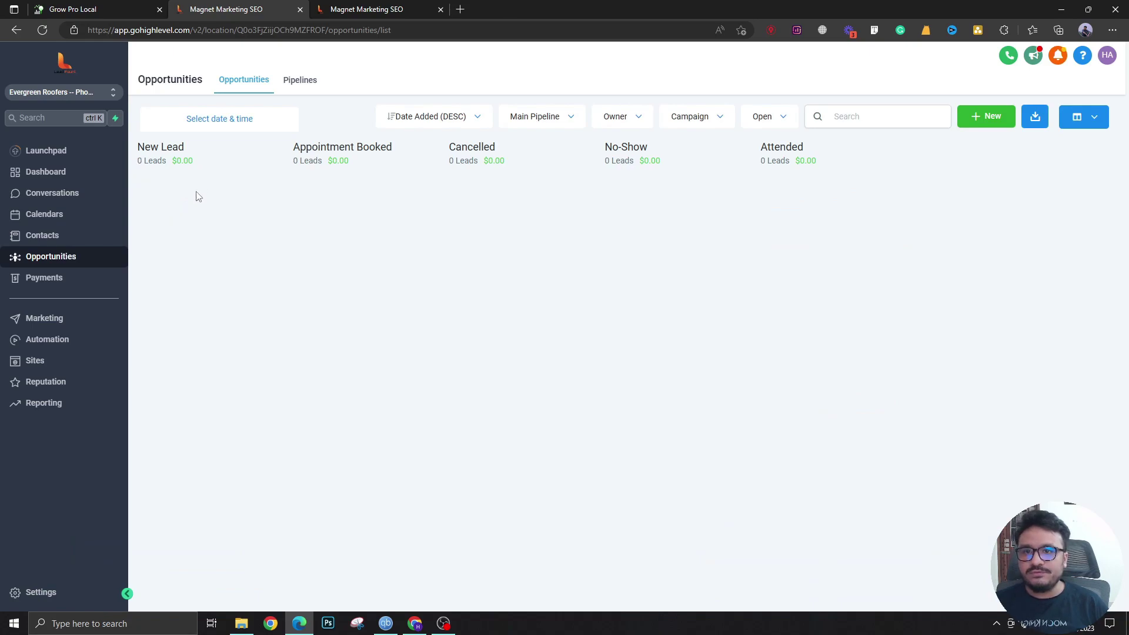
pyautogui.click(770, 126)
pyautogui.click(767, 143)
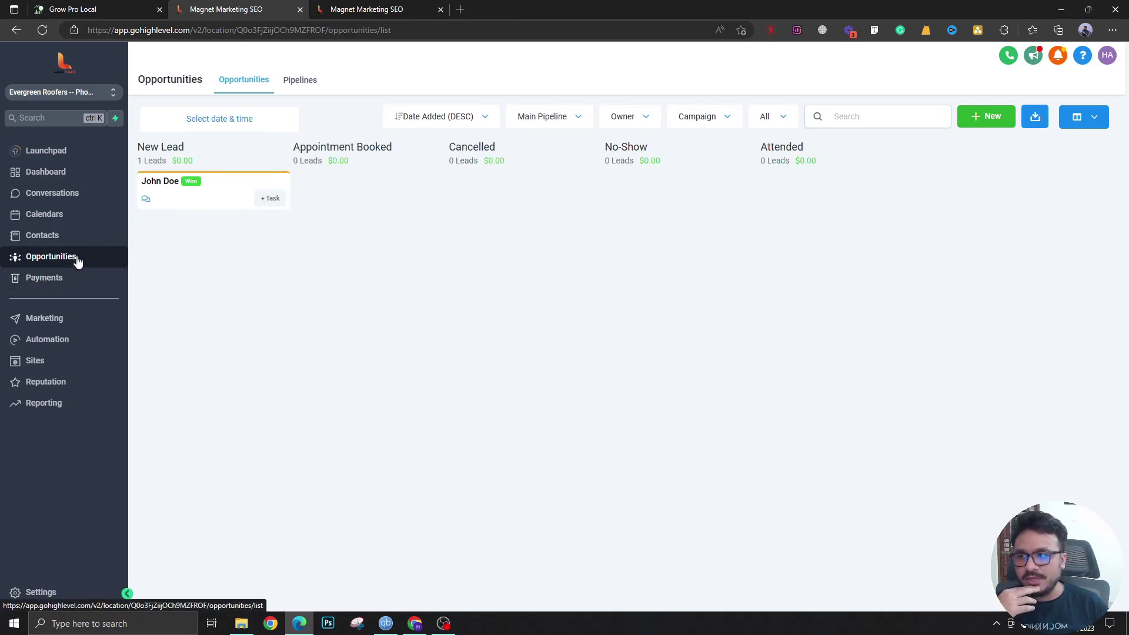
# From Automation, create a new workflow starting from scratch
pyautogui.click(52, 341)
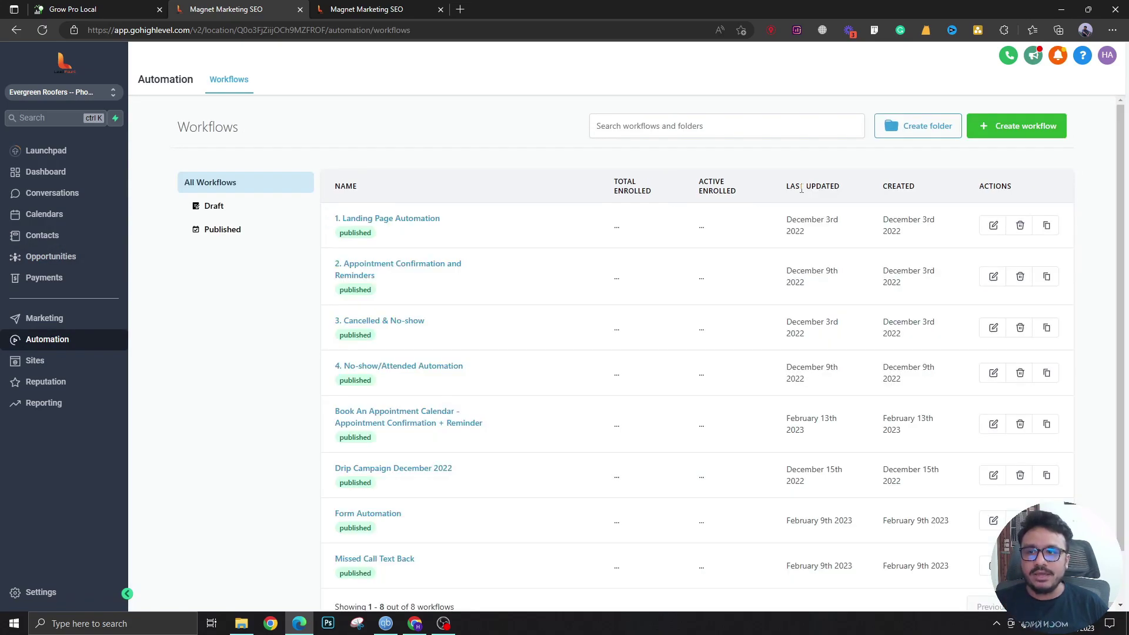
pyautogui.click(1026, 126)
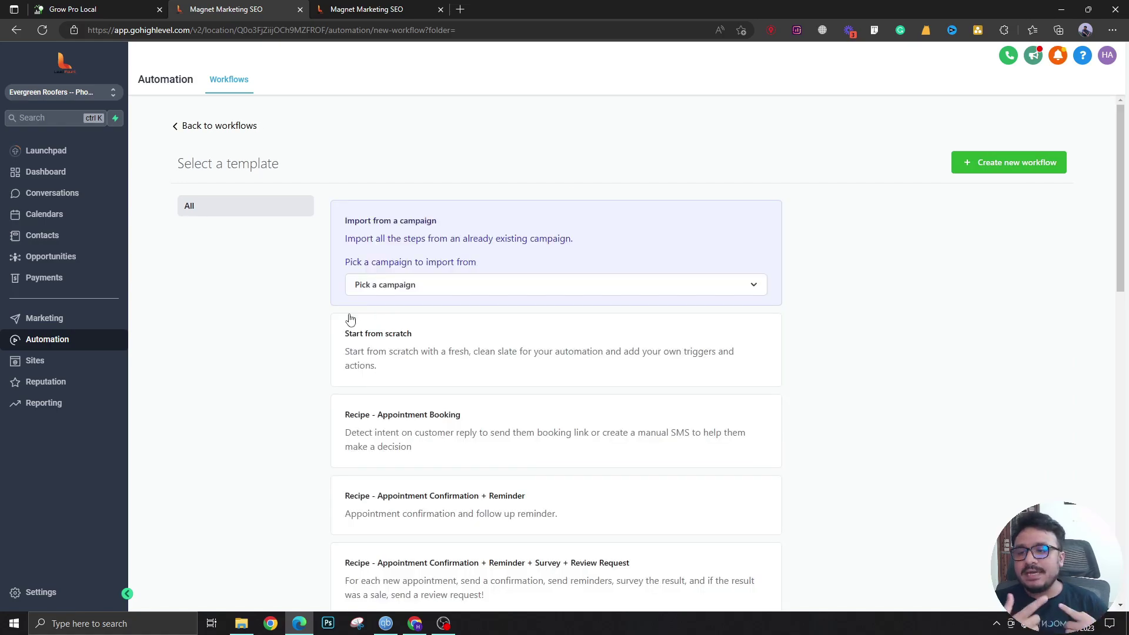
pyautogui.click(347, 336)
pyautogui.click(967, 169)
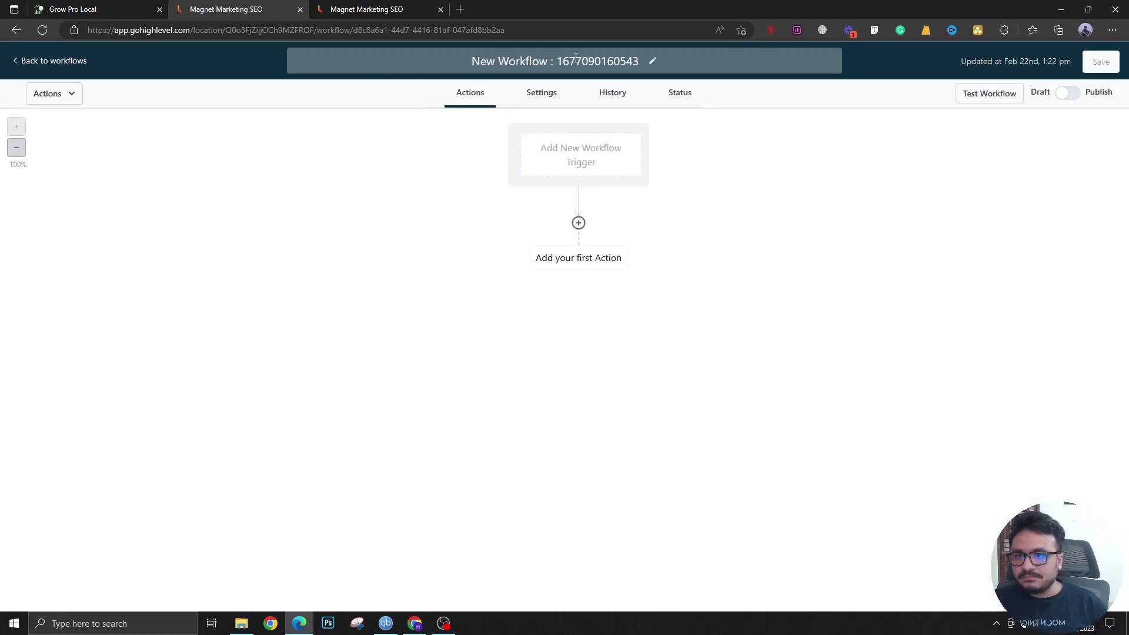
# Rename the workflow to 'Opportunity Status Change' and bring up the trigger list
pyautogui.doubleClick(575, 66)
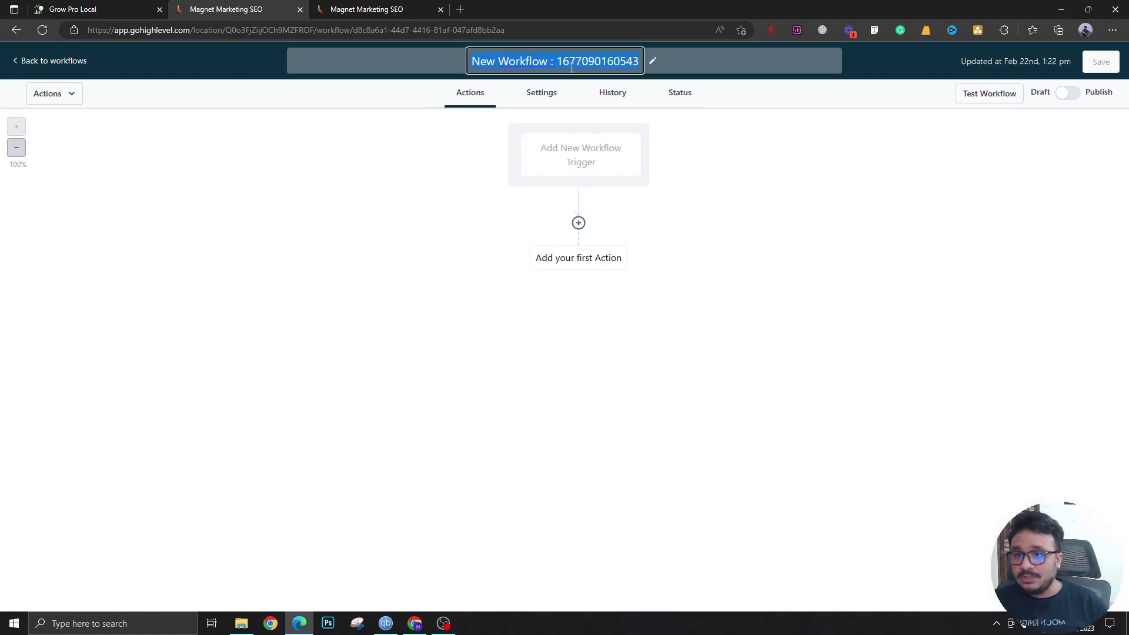
pyautogui.press('BackSpace')
pyautogui.write('Oppo')
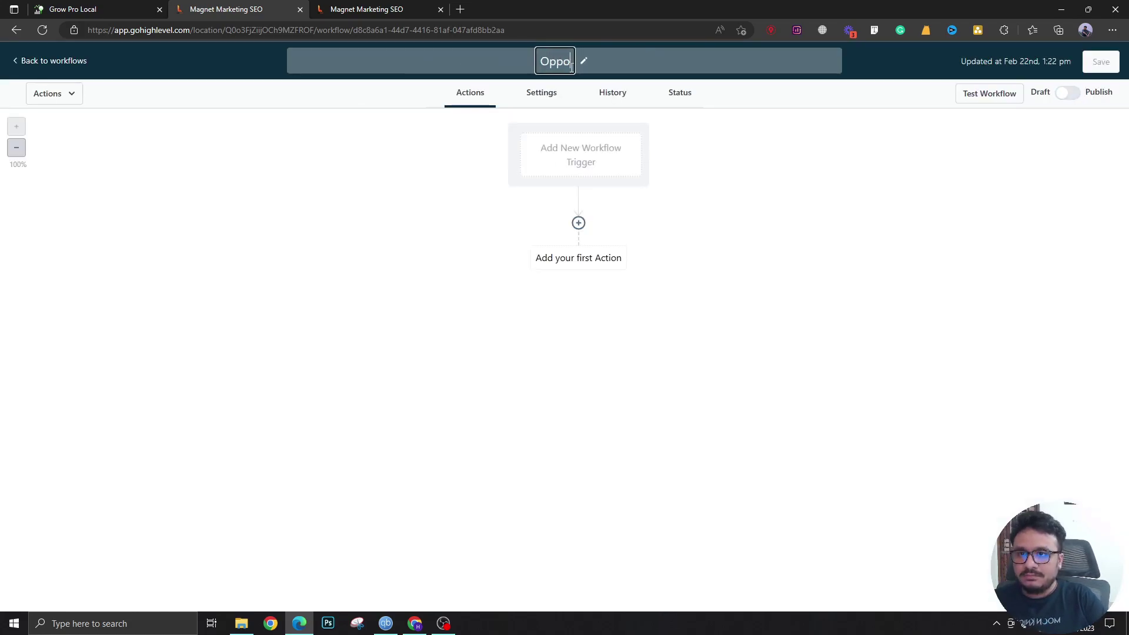
pyautogui.write('rtunity Stat')
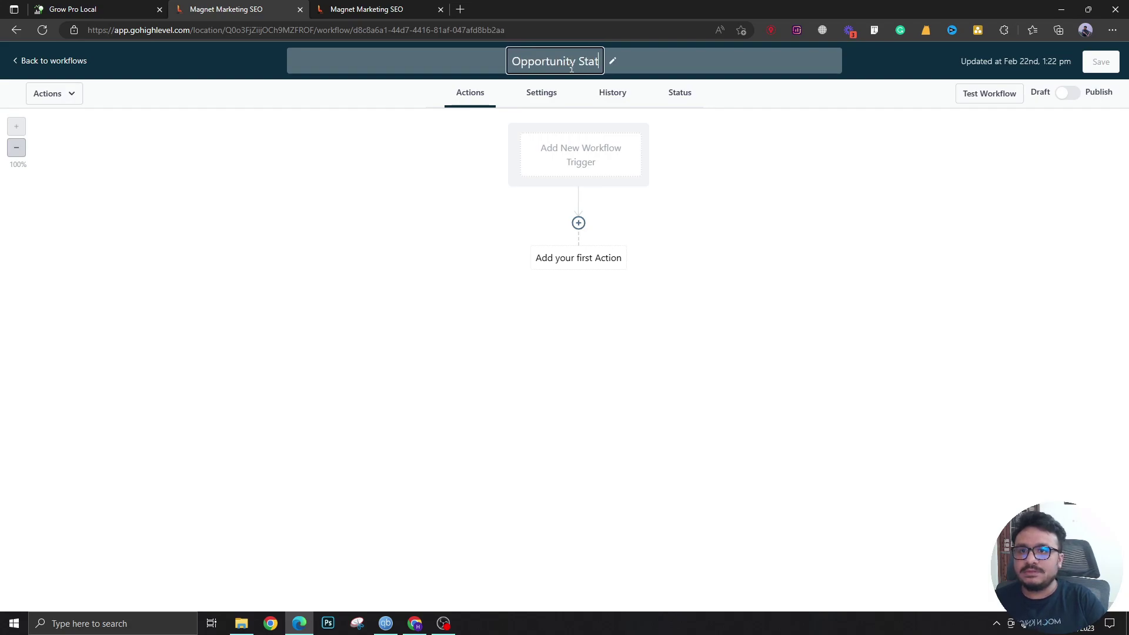
pyautogui.write('us change')
pyautogui.press('BackSpace')
pyautogui.press('BackSpace')
pyautogui.press('BackSpace')
pyautogui.press('BackSpace')
pyautogui.press('BackSpace')
pyautogui.press('BackSpace')
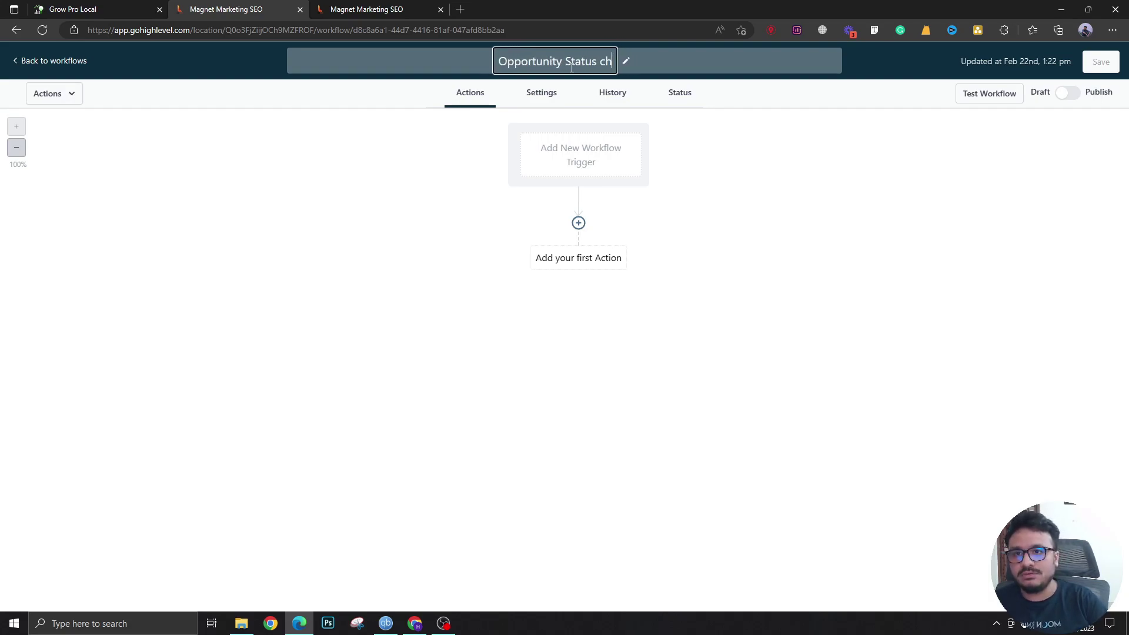
pyautogui.write('Change')
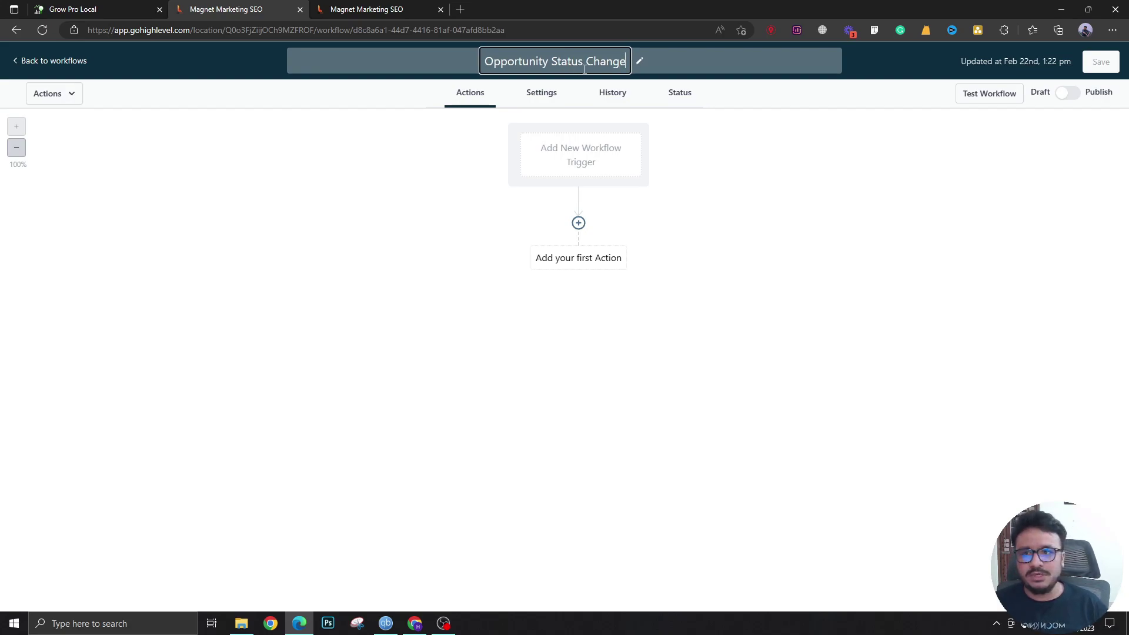
pyautogui.click(820, 169)
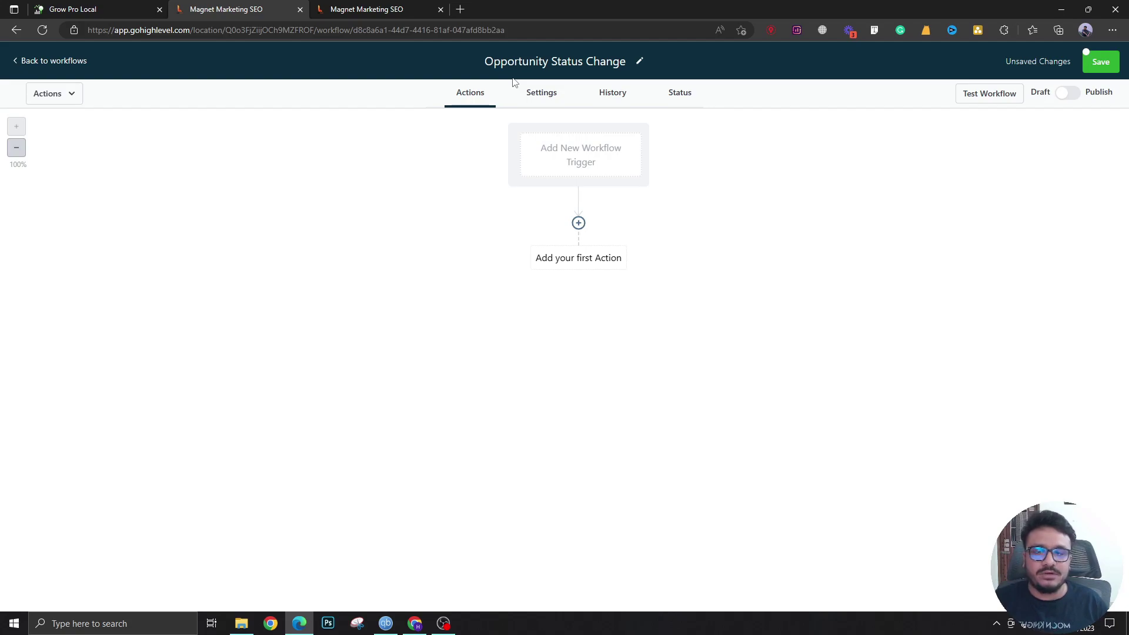
pyautogui.click(544, 147)
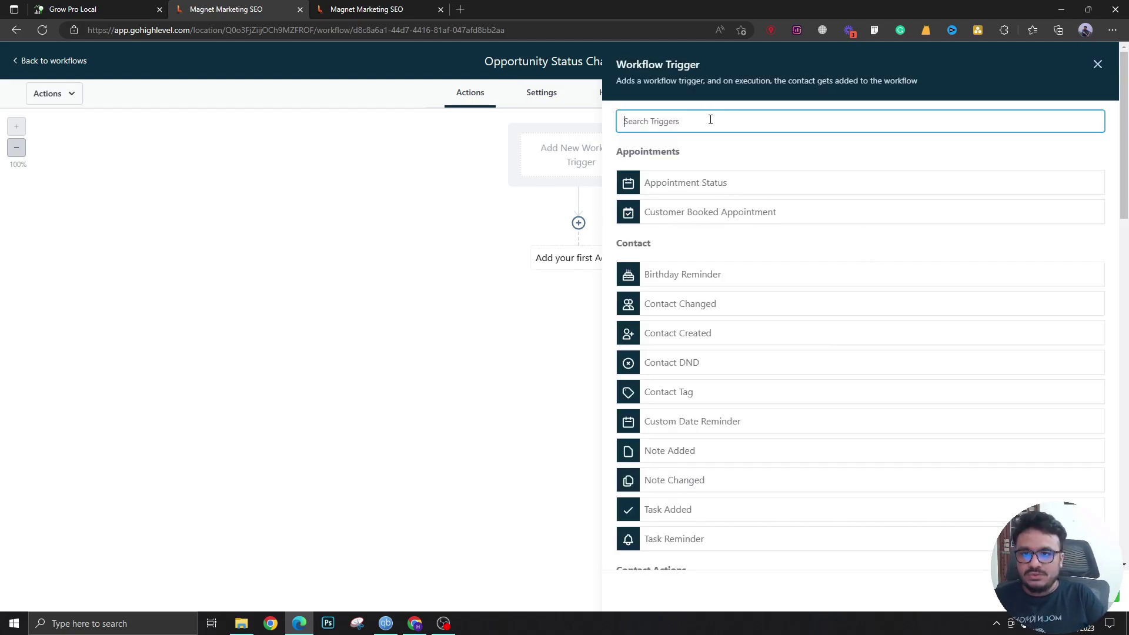
# Choose the Opportunity Status Changed trigger with an In pipeline filter set to Main Pipeline
pyautogui.write('oppo')
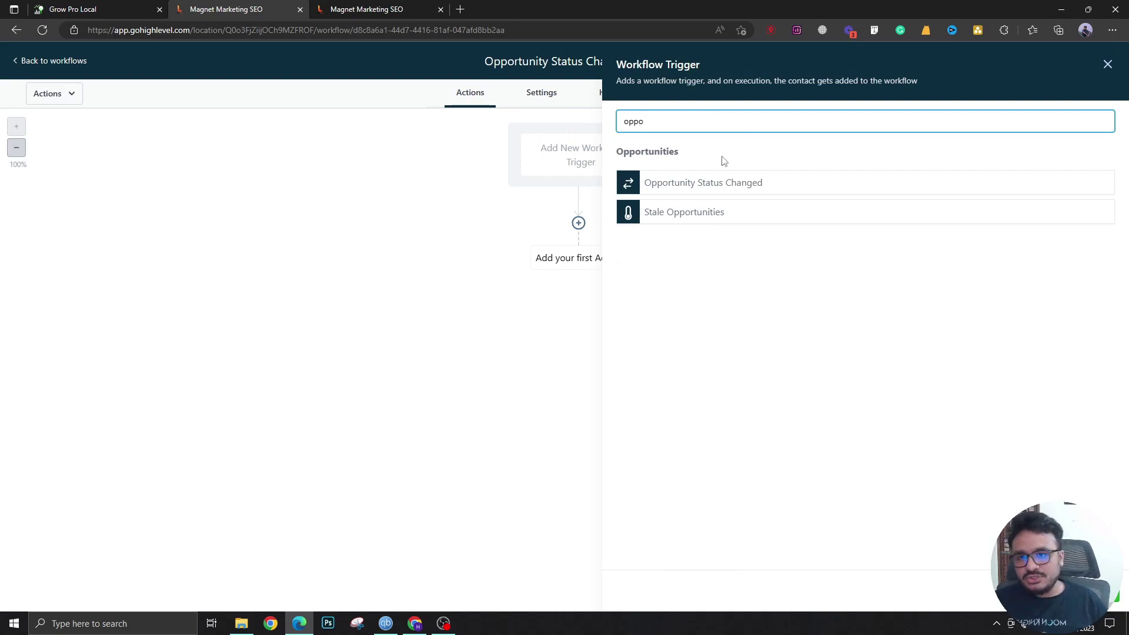
pyautogui.click(729, 189)
pyautogui.click(647, 247)
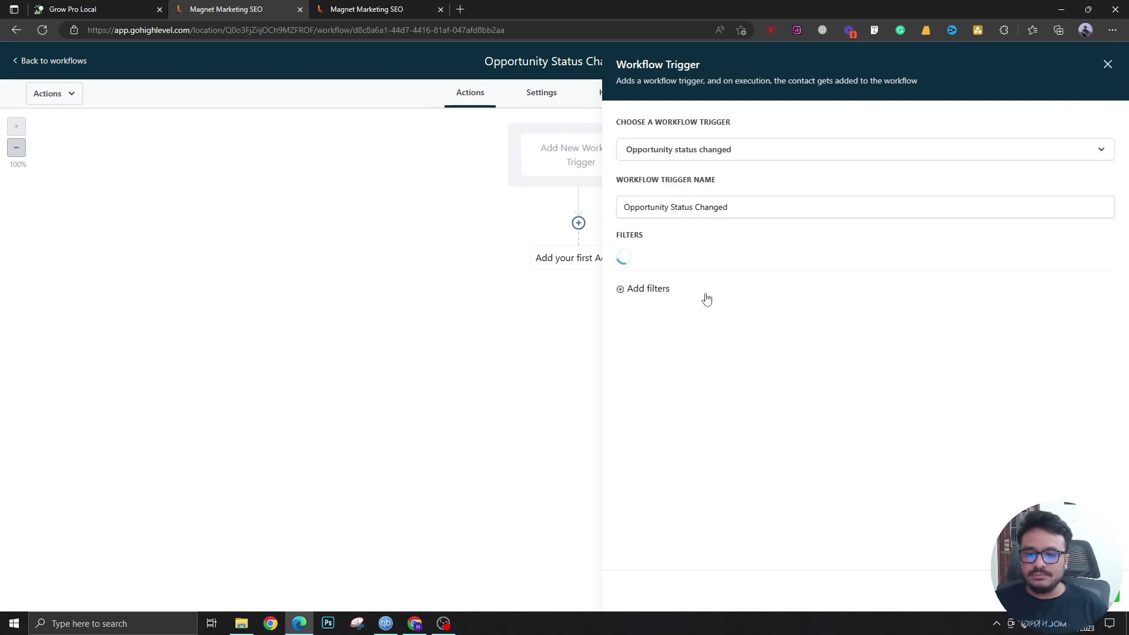
pyautogui.click(650, 264)
pyautogui.click(682, 364)
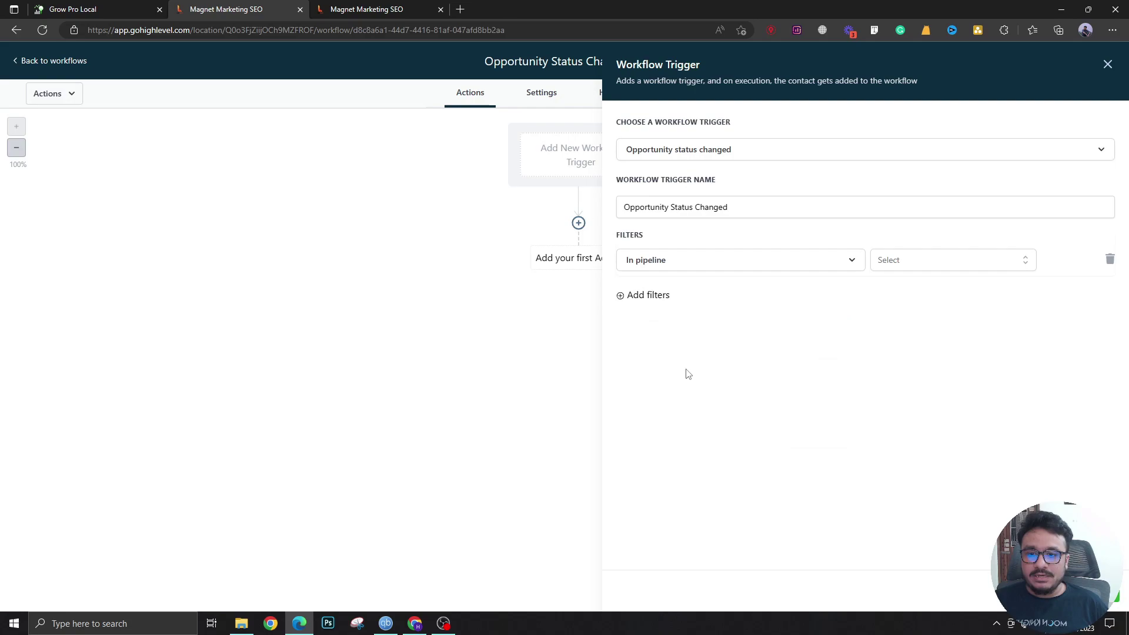
pyautogui.click(913, 260)
pyautogui.click(905, 316)
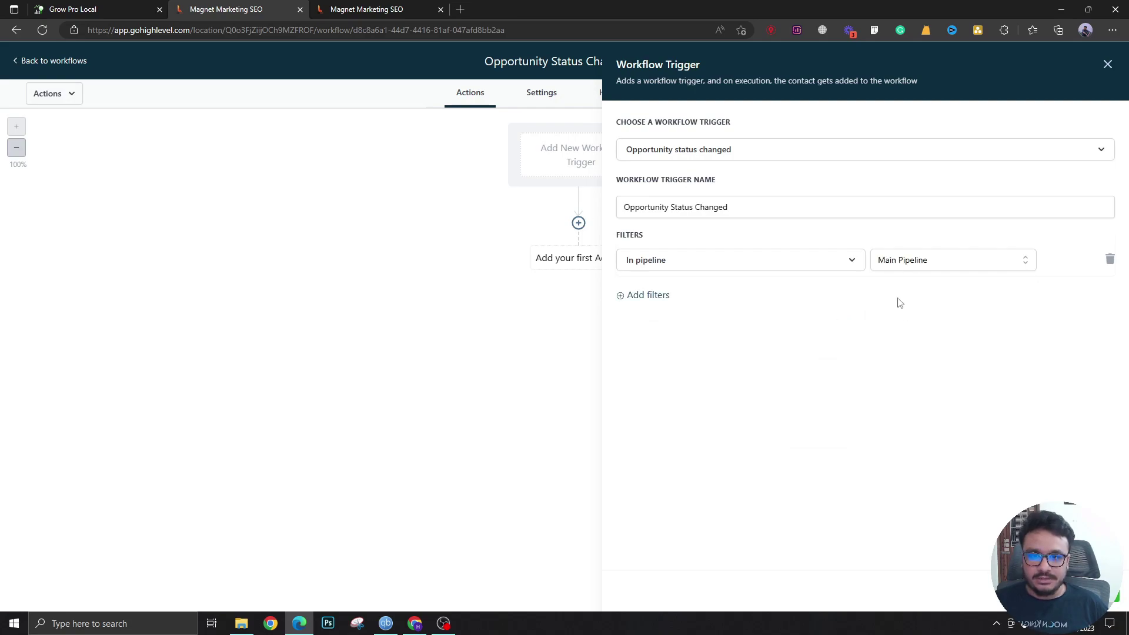
# Add a second trigger filter: Moved to status equals won
pyautogui.click(658, 296)
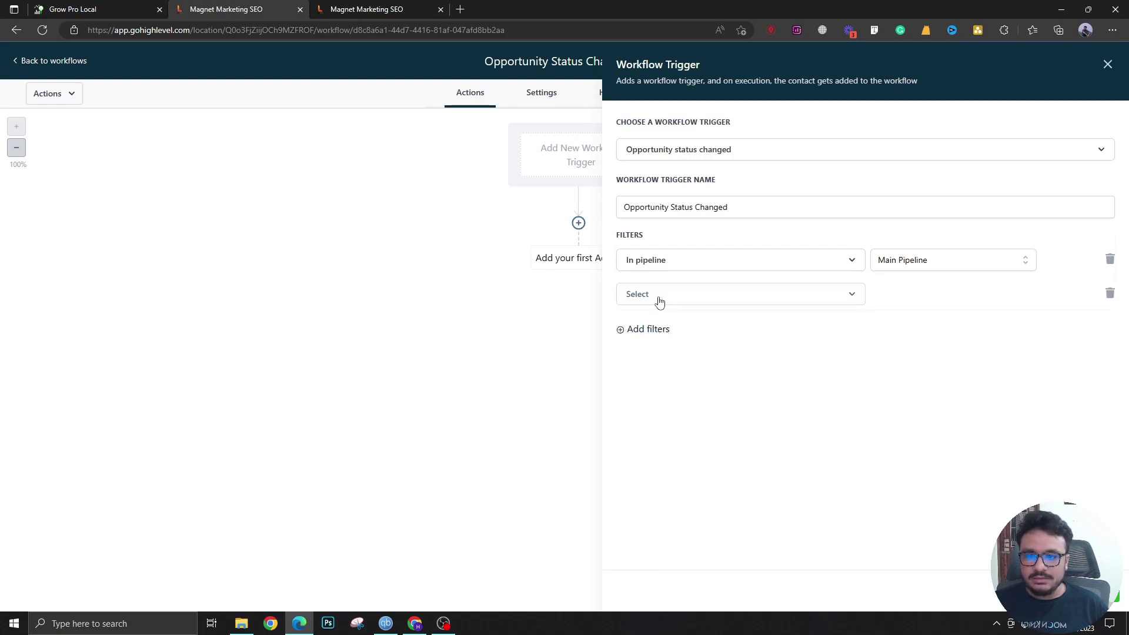
pyautogui.click(658, 297)
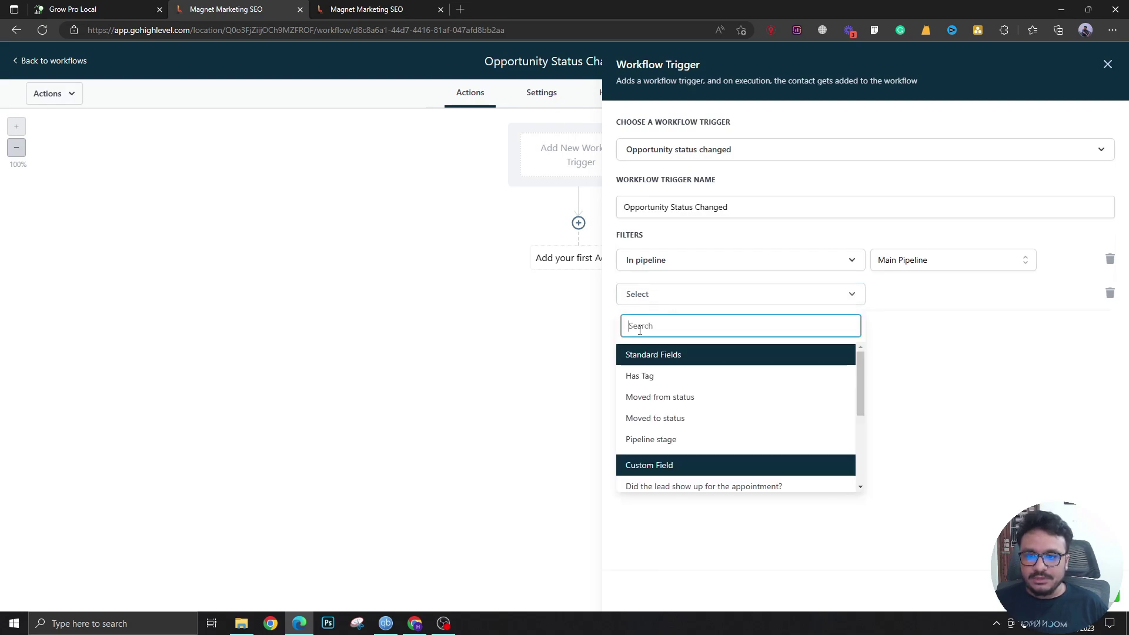
pyautogui.click(683, 424)
pyautogui.click(906, 301)
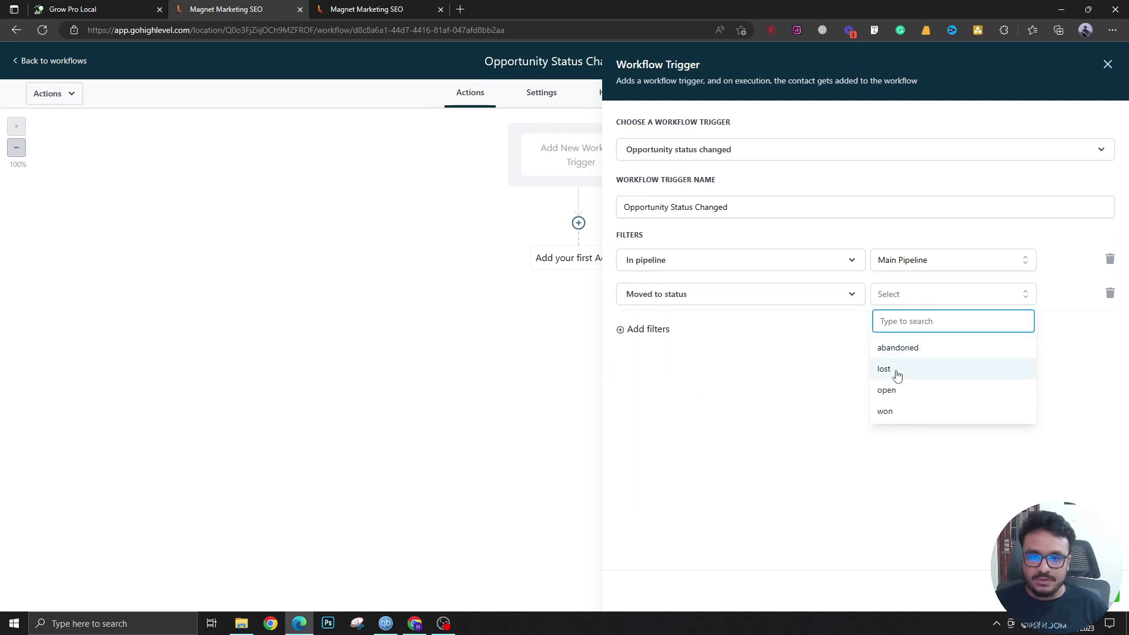
pyautogui.click(900, 399)
pyautogui.click(904, 300)
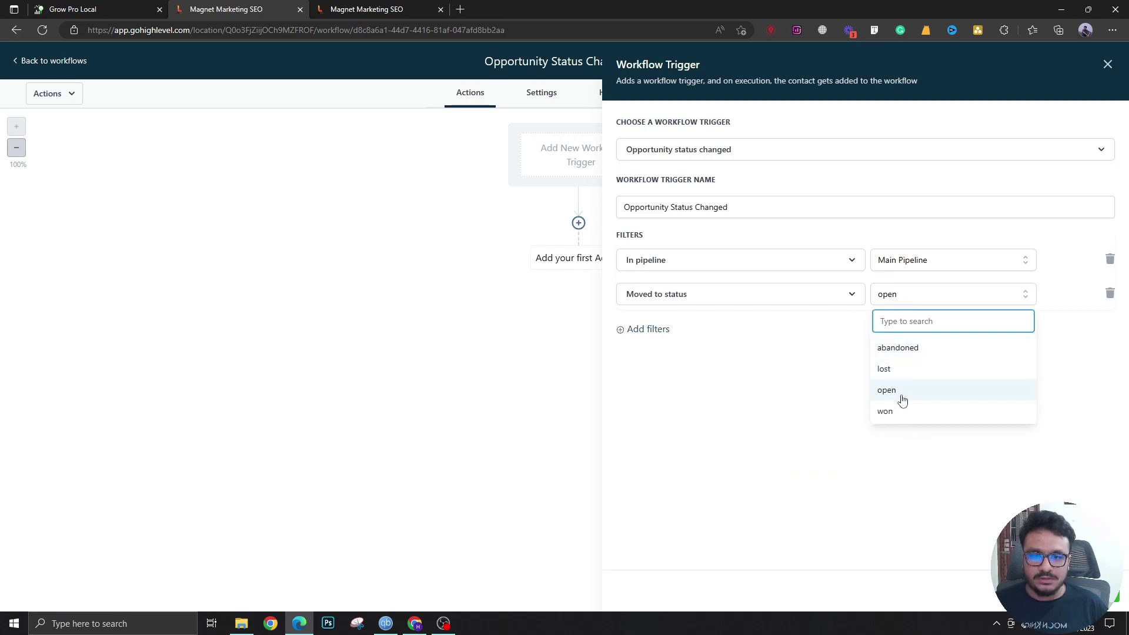
pyautogui.click(902, 413)
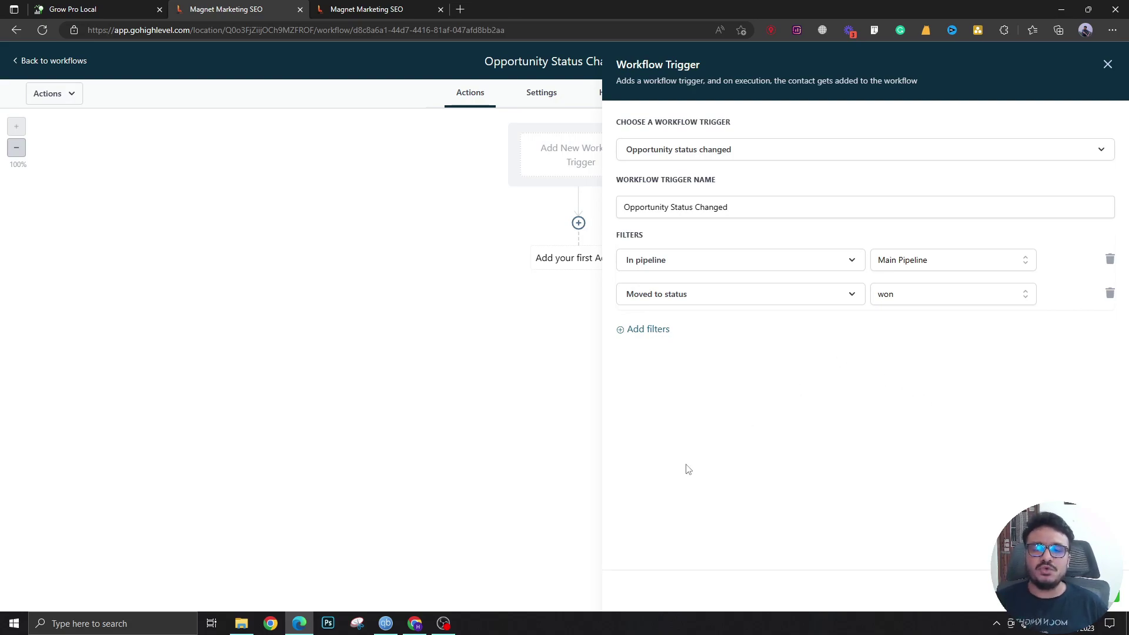
# Add a Remove Opportunity action for Main Pipeline after the trigger and save it
pyautogui.click(578, 243)
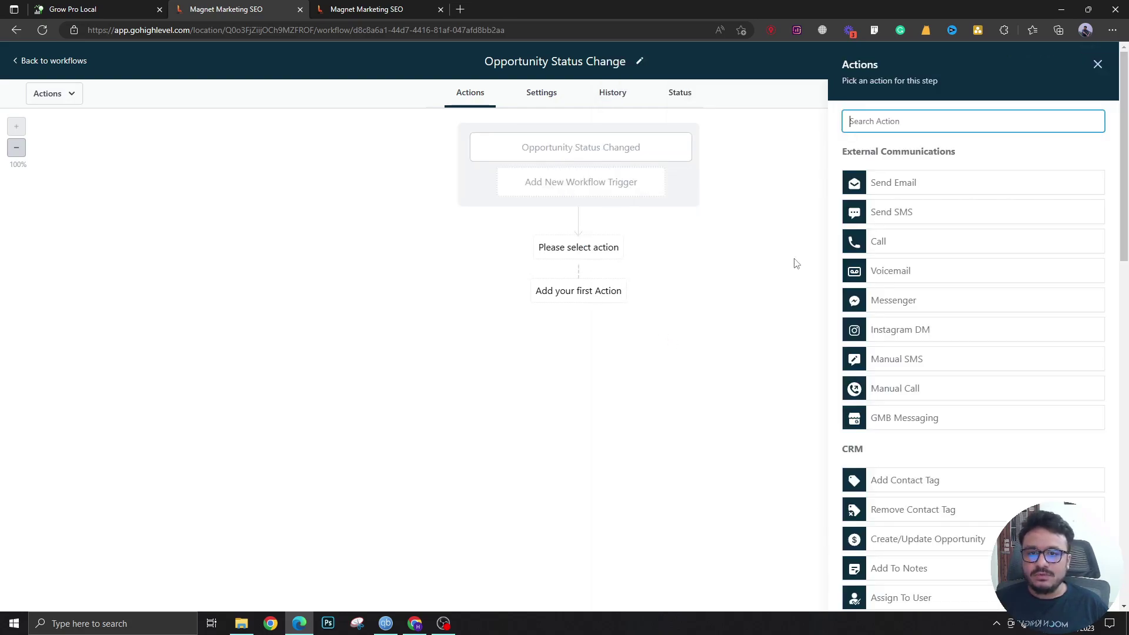
pyautogui.write('remove')
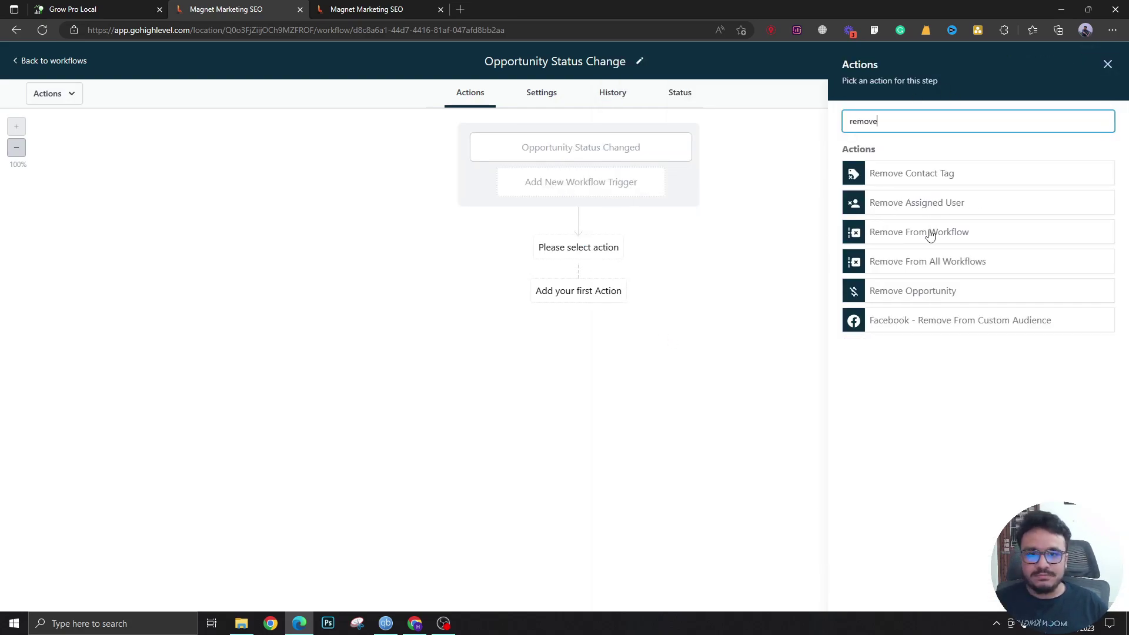
pyautogui.click(936, 290)
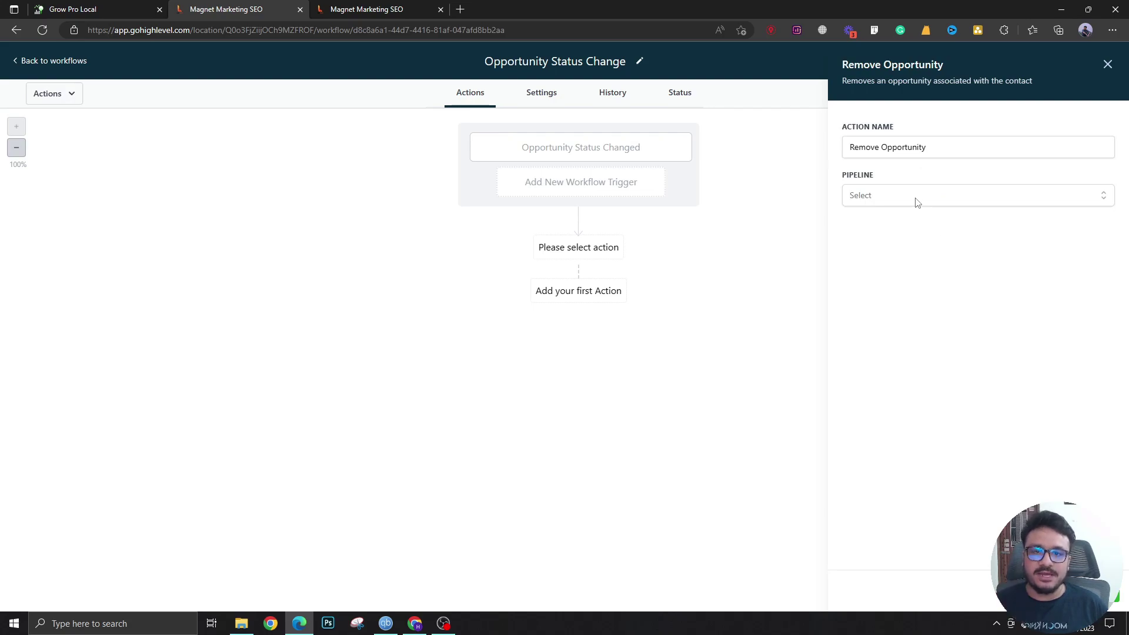
pyautogui.click(916, 200)
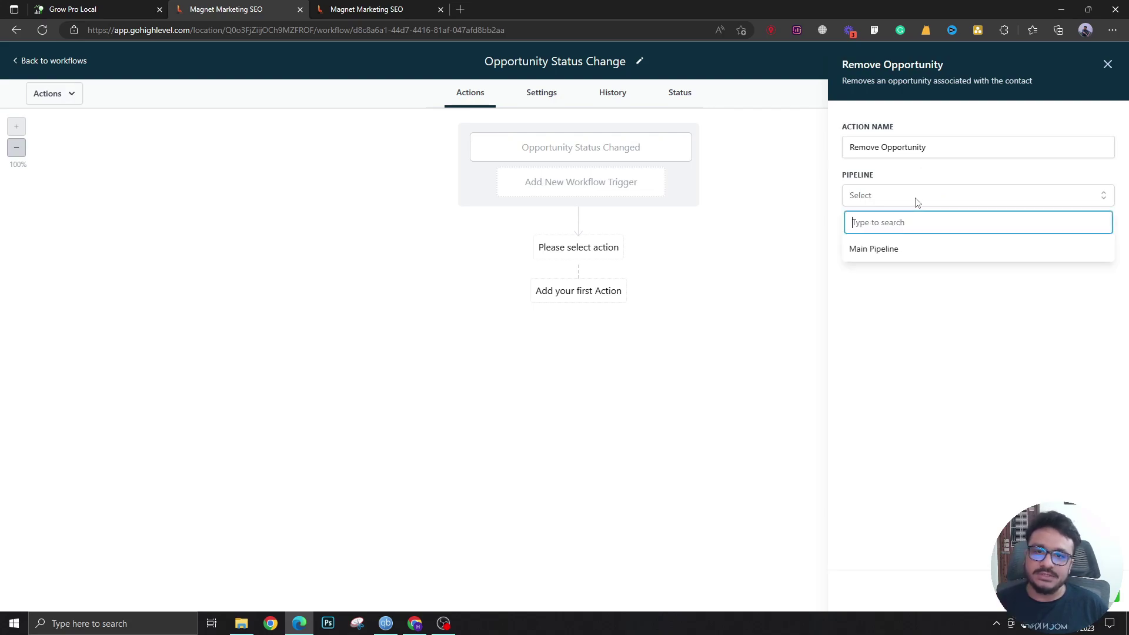
pyautogui.click(922, 259)
pyautogui.click(1085, 590)
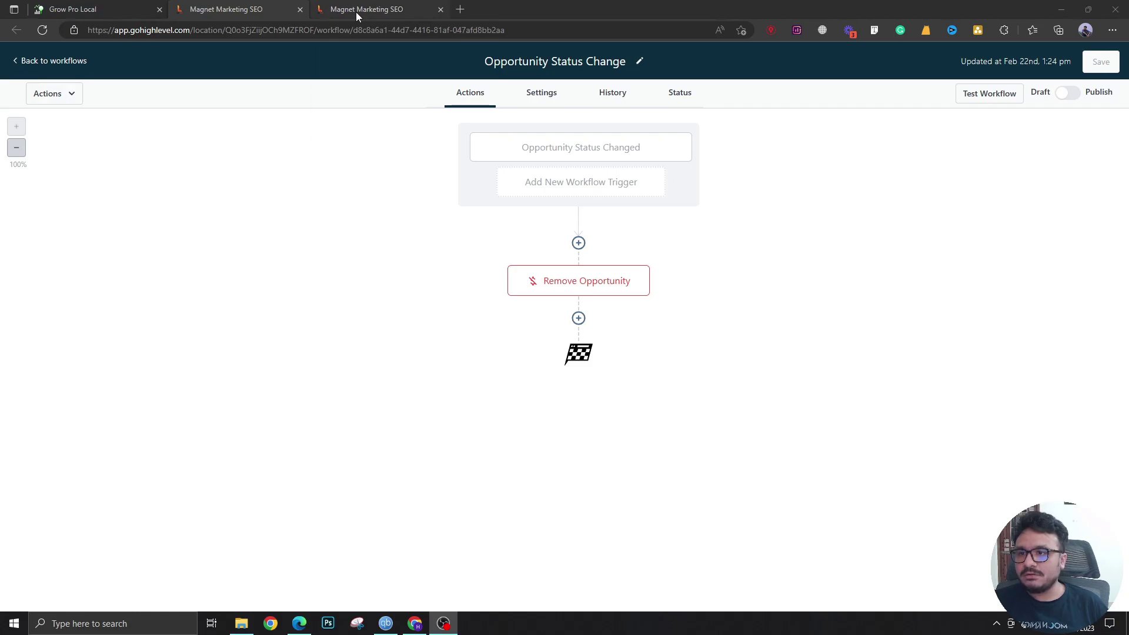
# Add a Create/Update Opportunity action targeting Client Pipeline's New Client stage
pyautogui.click(578, 319)
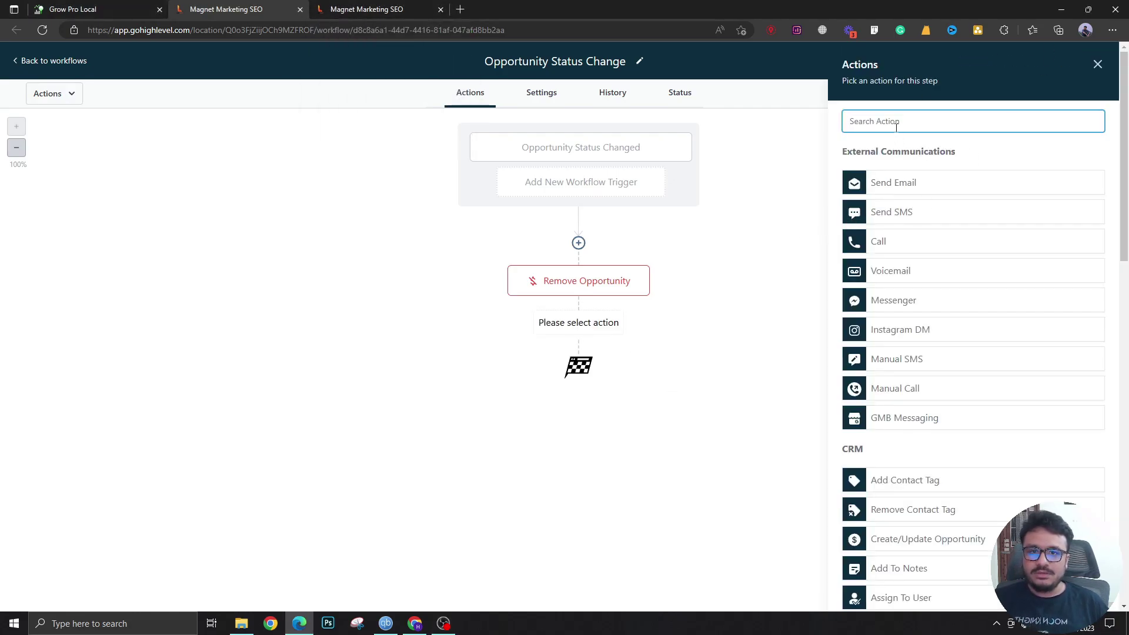
pyautogui.write('crea')
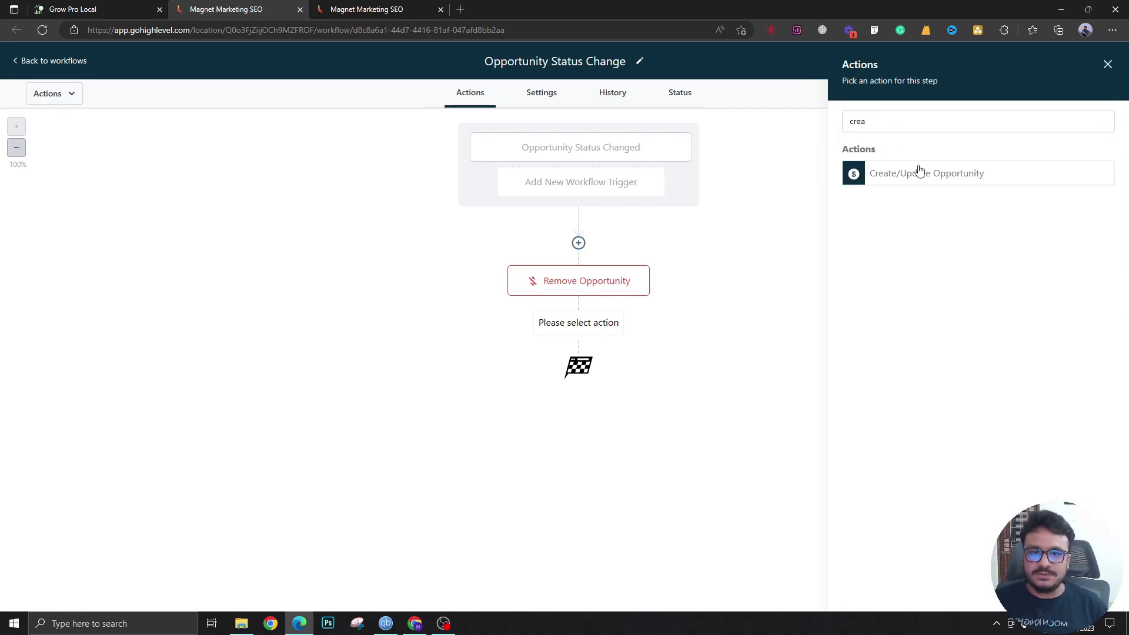
pyautogui.click(920, 171)
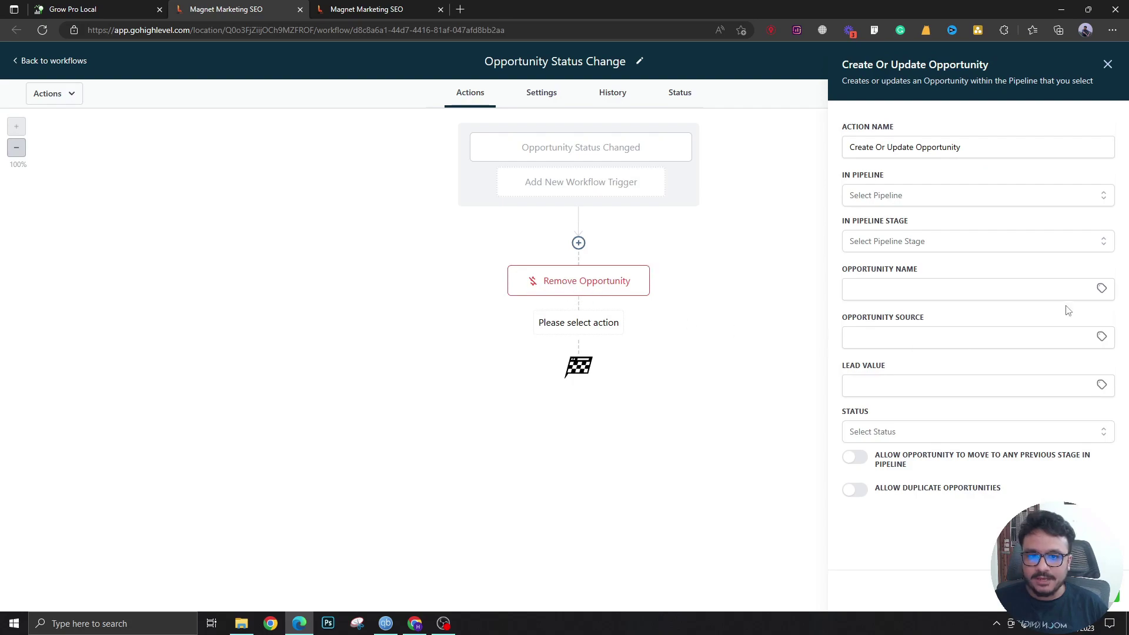
pyautogui.click(929, 203)
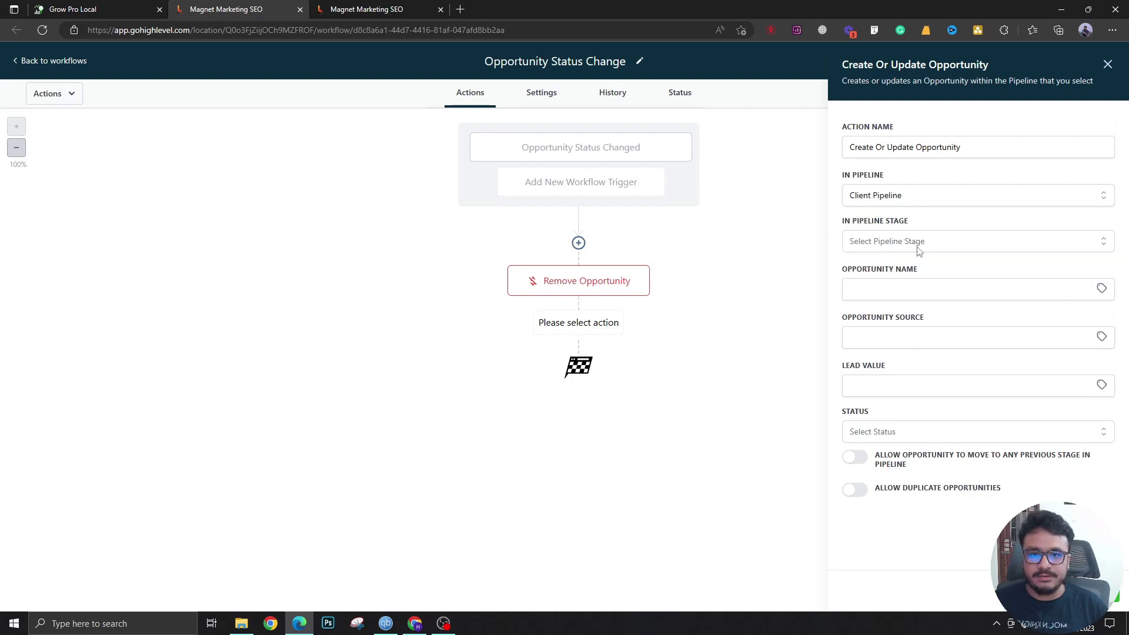
pyautogui.click(919, 251)
pyautogui.click(877, 294)
# Set the opportunity name to {{contact.name}} and status to won, then save the action
pyautogui.click(878, 291)
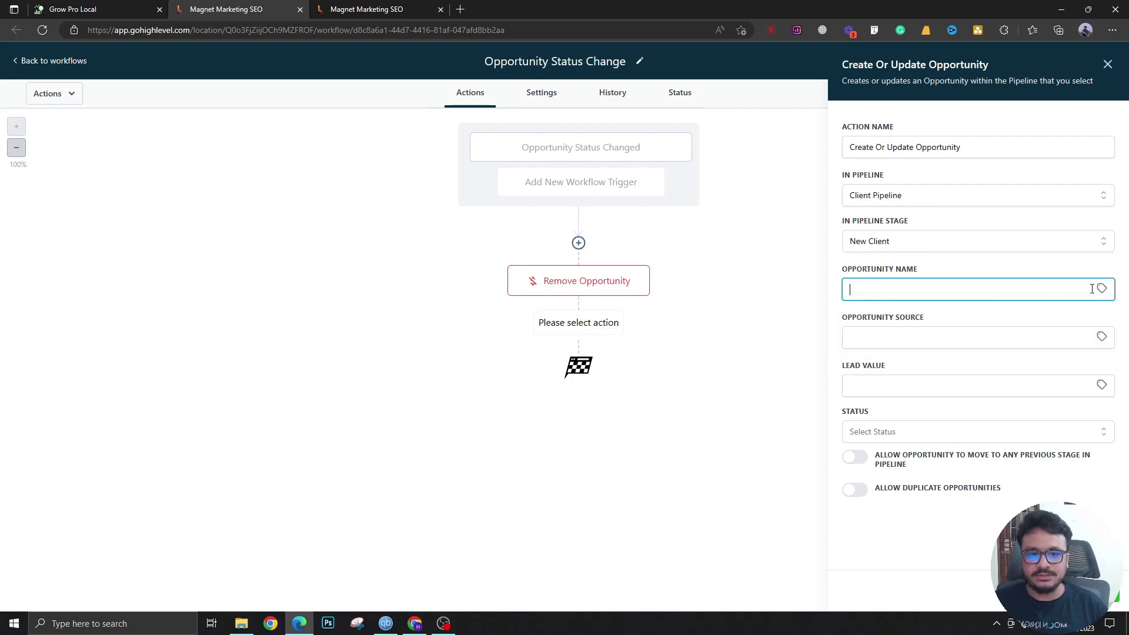
pyautogui.click(1101, 288)
pyautogui.click(1051, 306)
pyautogui.click(1054, 306)
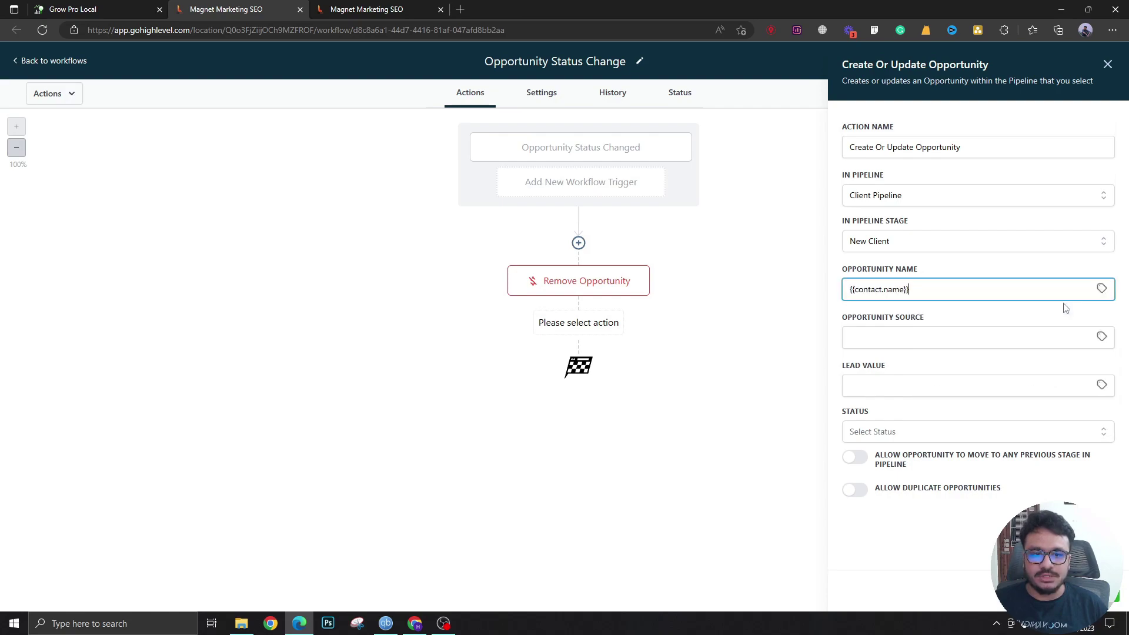
pyautogui.click(877, 390)
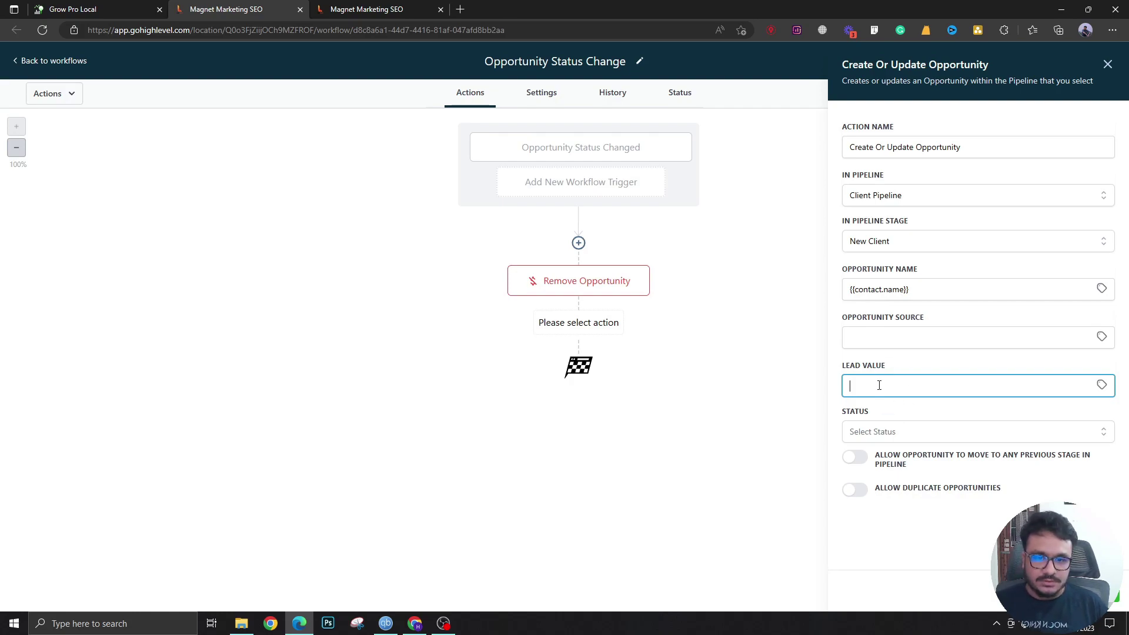
pyautogui.click(878, 434)
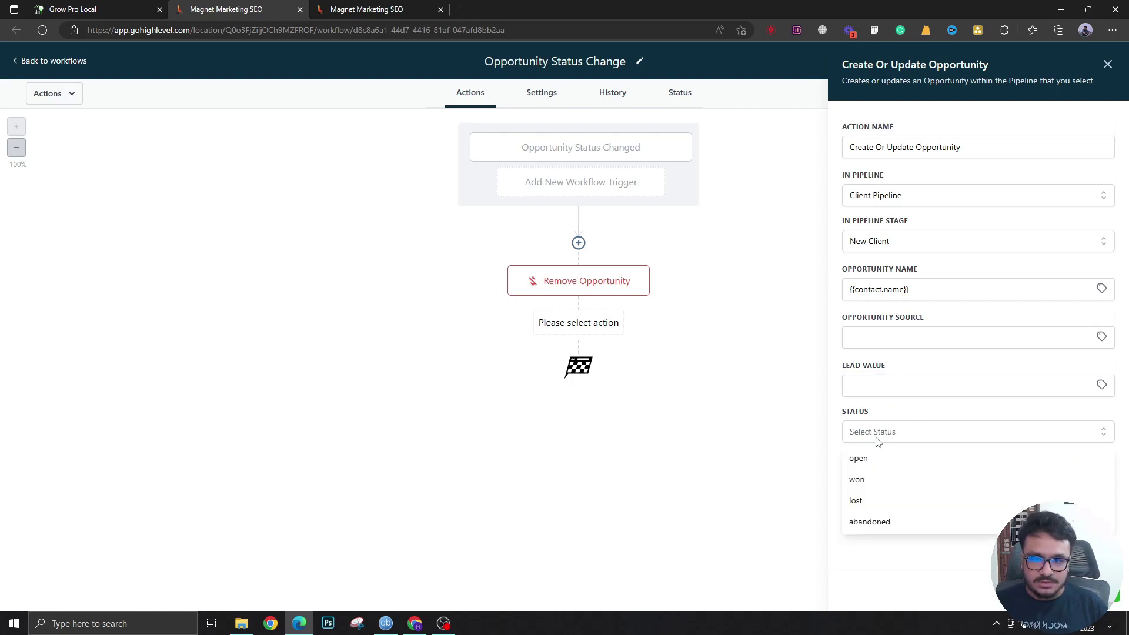
pyautogui.click(875, 482)
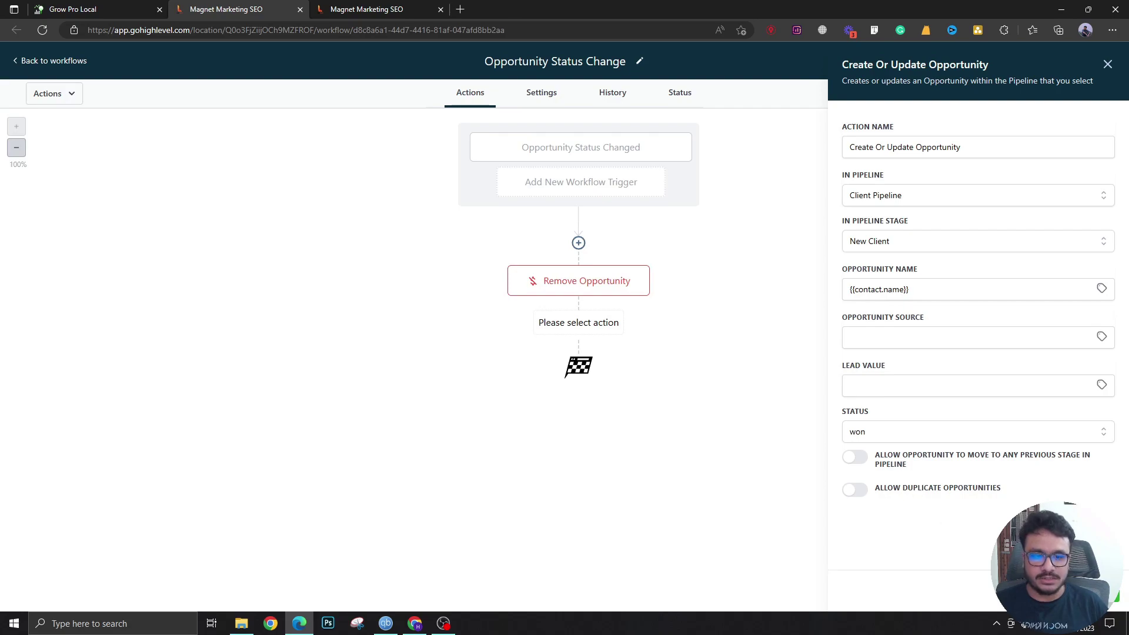
pyautogui.click(1091, 591)
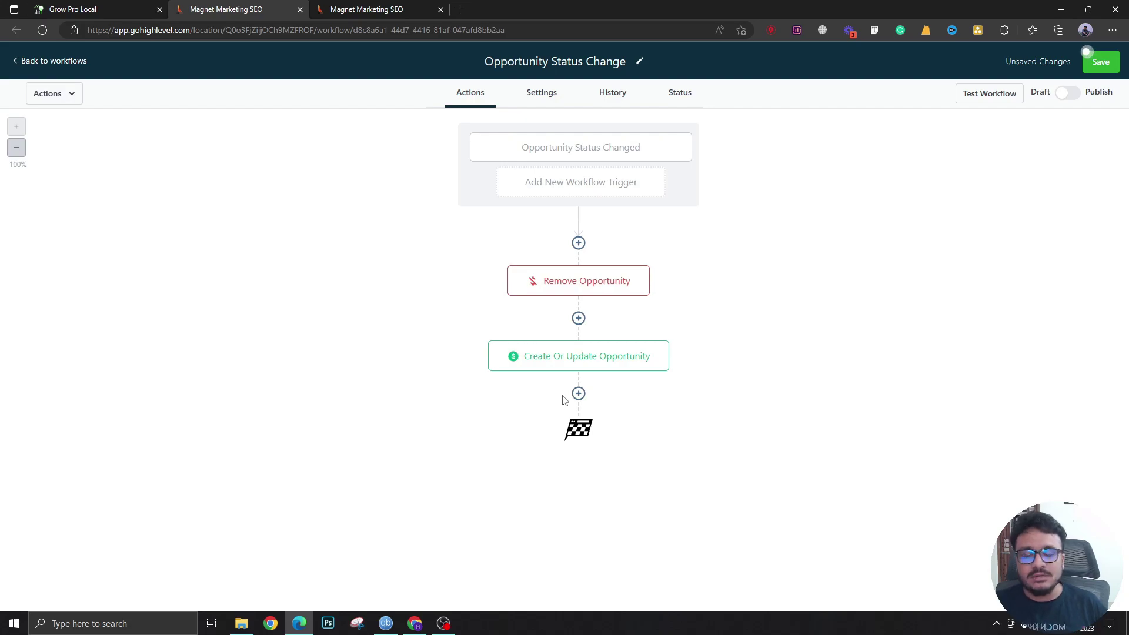
# Review the trigger's type and won status filter, leaving them unchanged
pyautogui.click(582, 148)
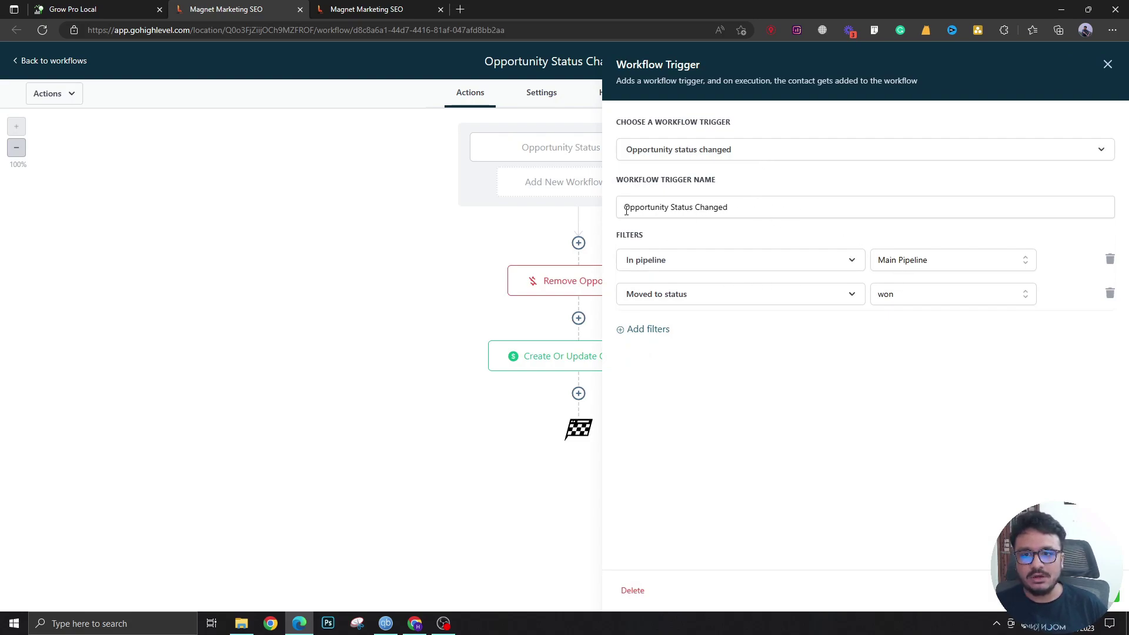
pyautogui.click(661, 152)
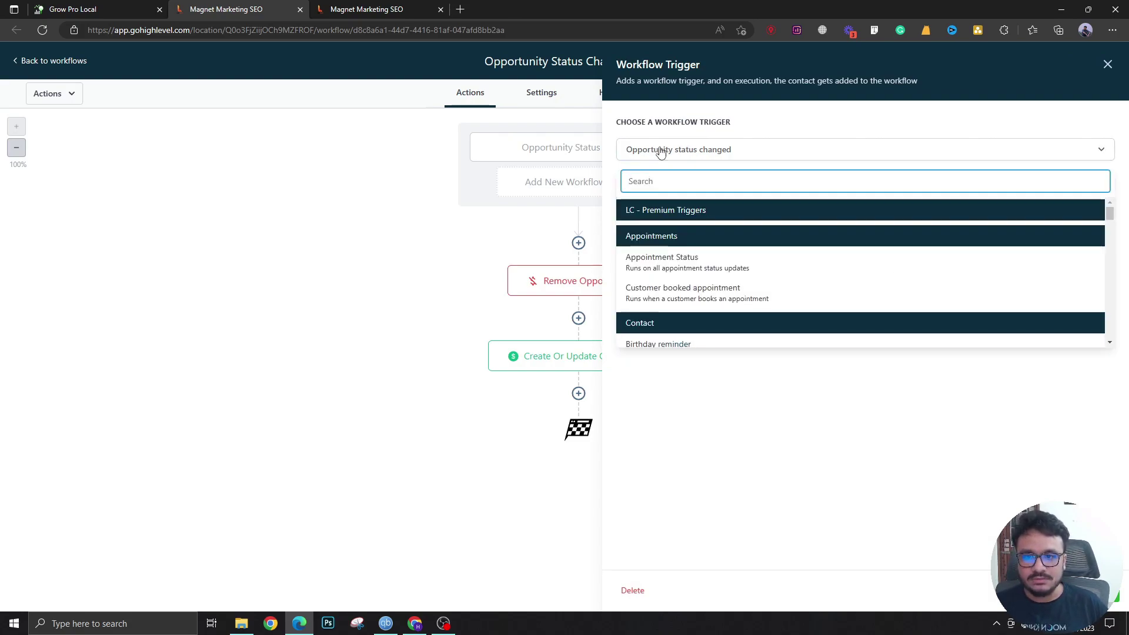
pyautogui.click(719, 151)
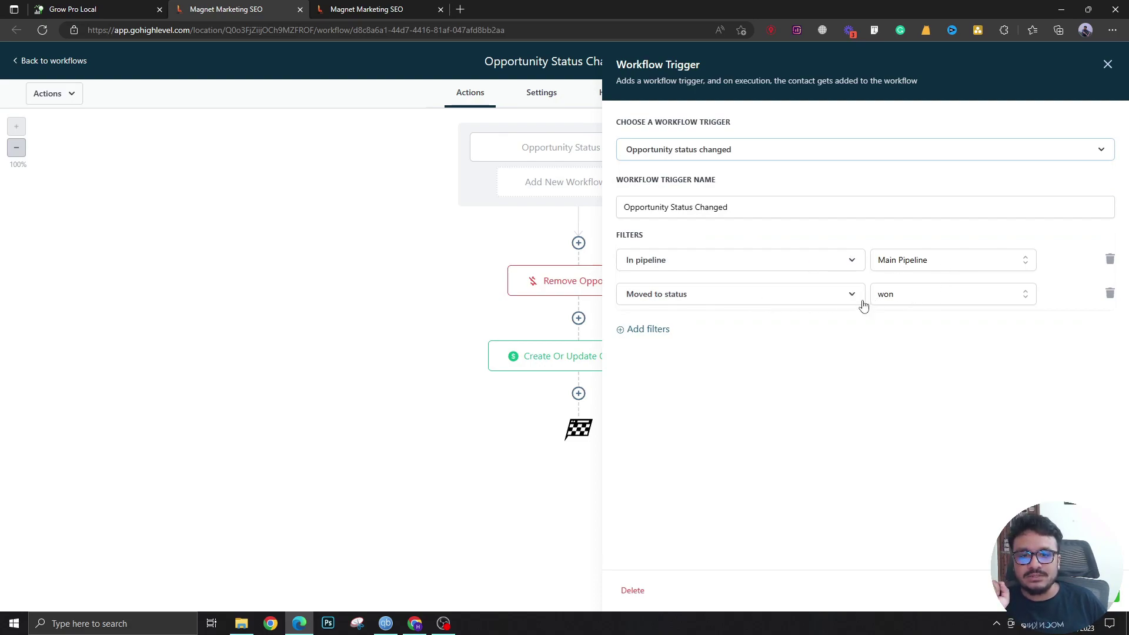
pyautogui.click(958, 295)
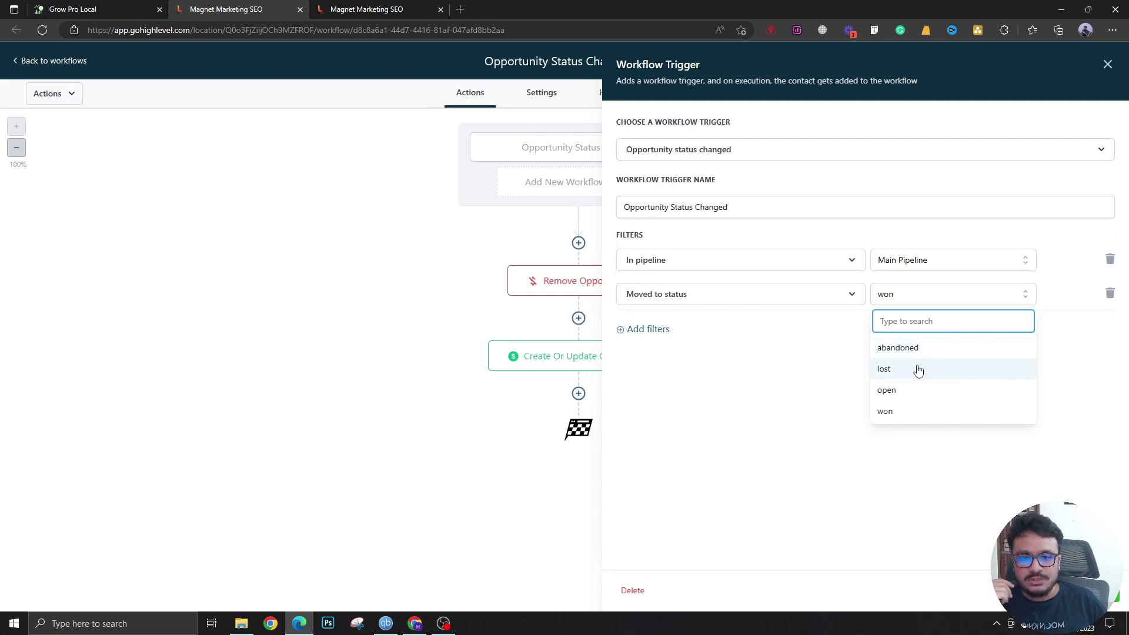
pyautogui.click(916, 304)
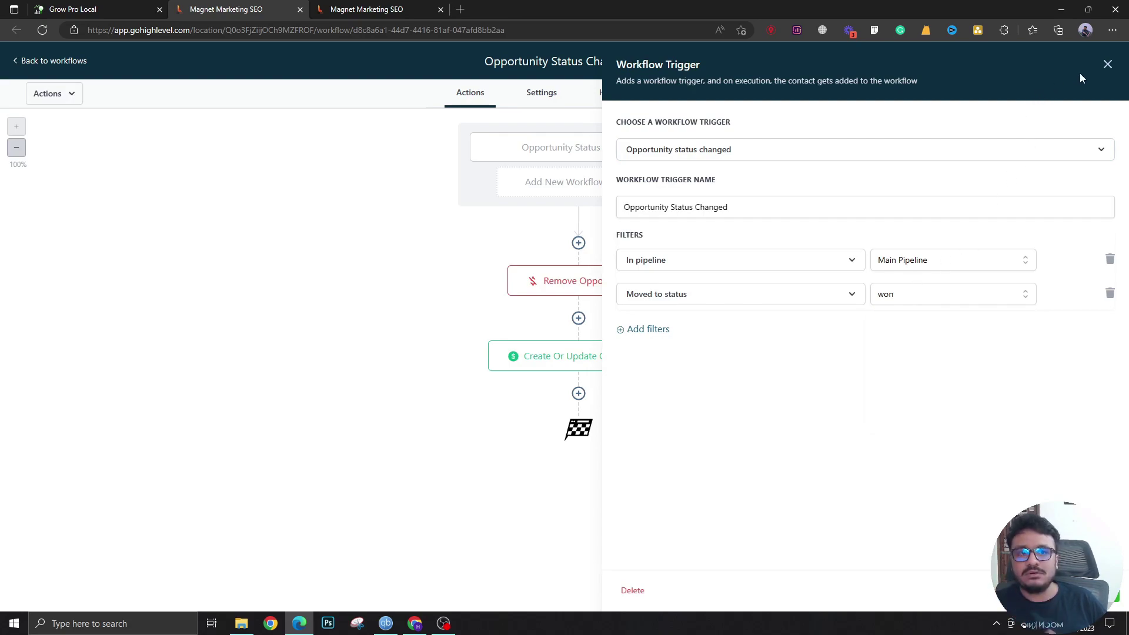
# Switch the workflow from Draft to Publish and save it
pyautogui.click(1107, 64)
pyautogui.click(1066, 93)
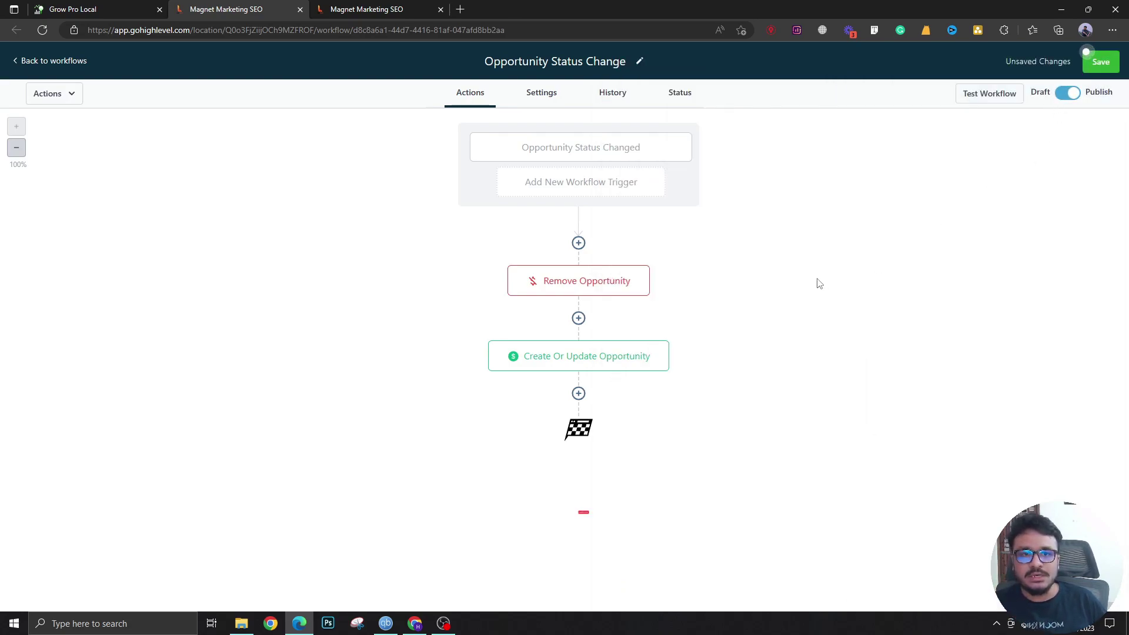
pyautogui.click(1095, 73)
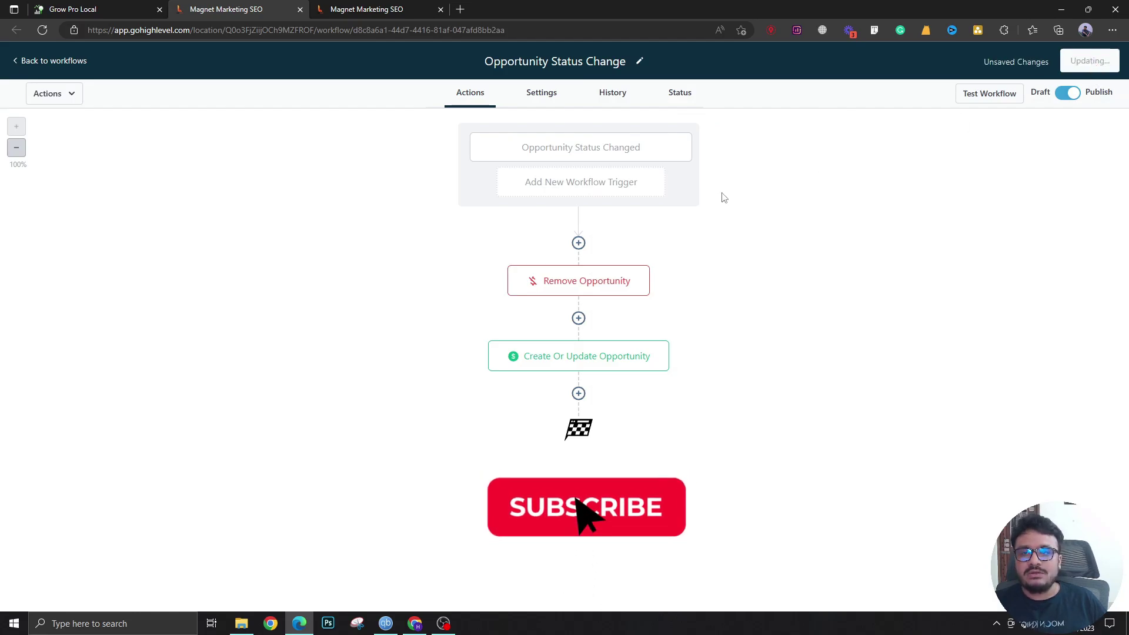